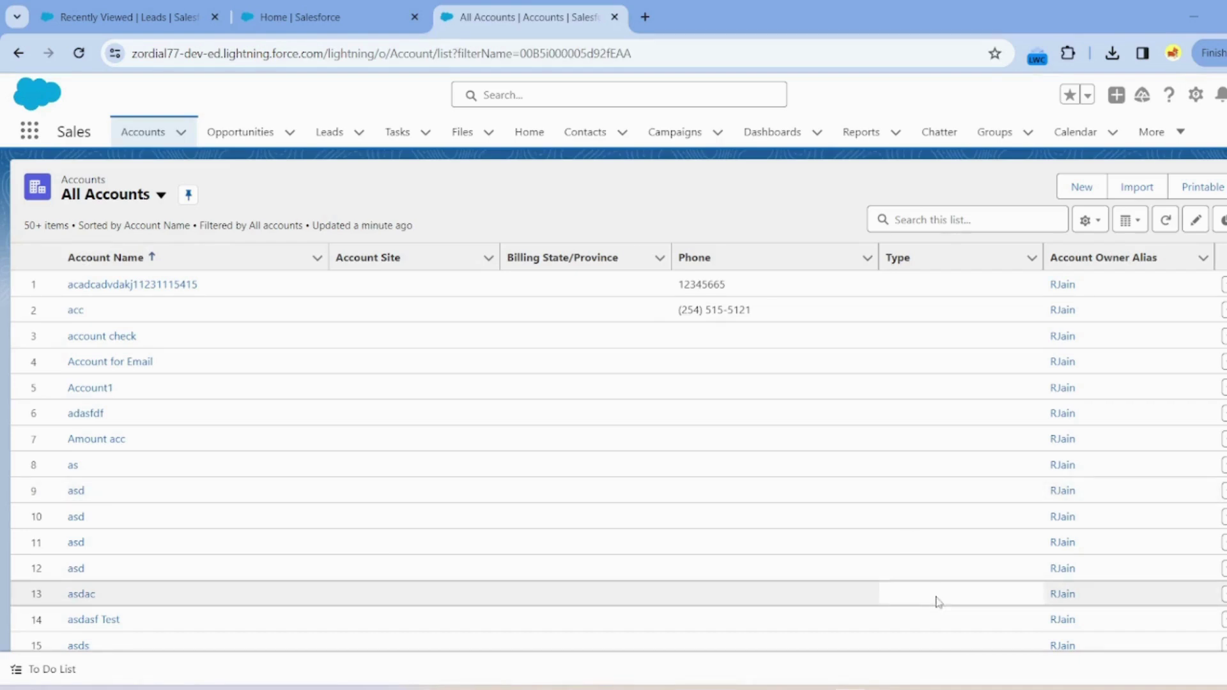
Open the Leads tab to show the Recently Viewed leads list with its one record.
{"action": "left_click", "coordinate": [327, 143]}
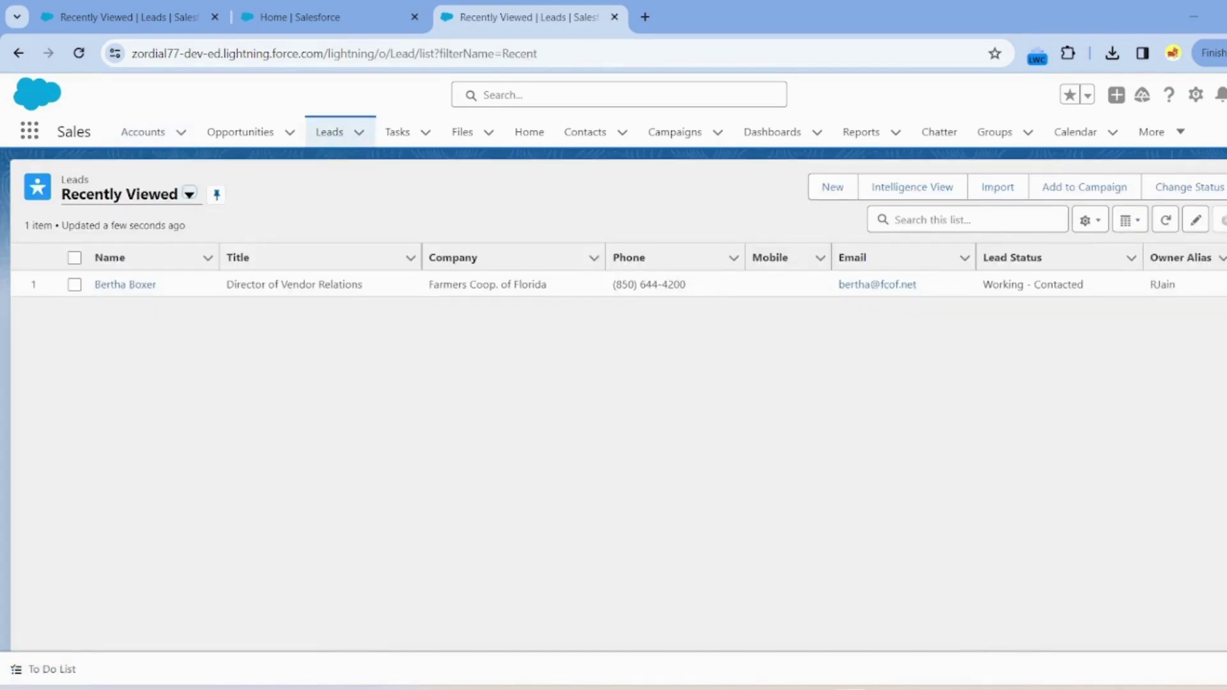
{"action": "mouse_move", "coordinate": [961, 688]}
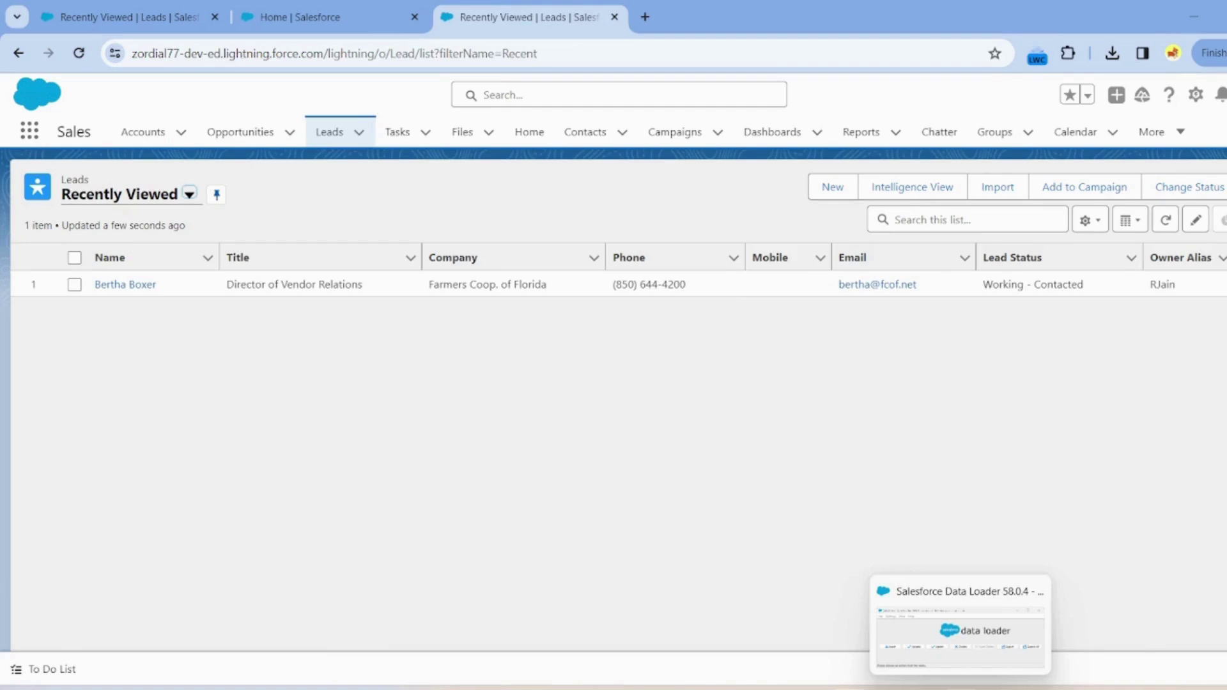
In Data Loader, start a new insert and choose Lead (Lead) as the target object.
{"action": "left_click", "coordinate": [961, 629]}
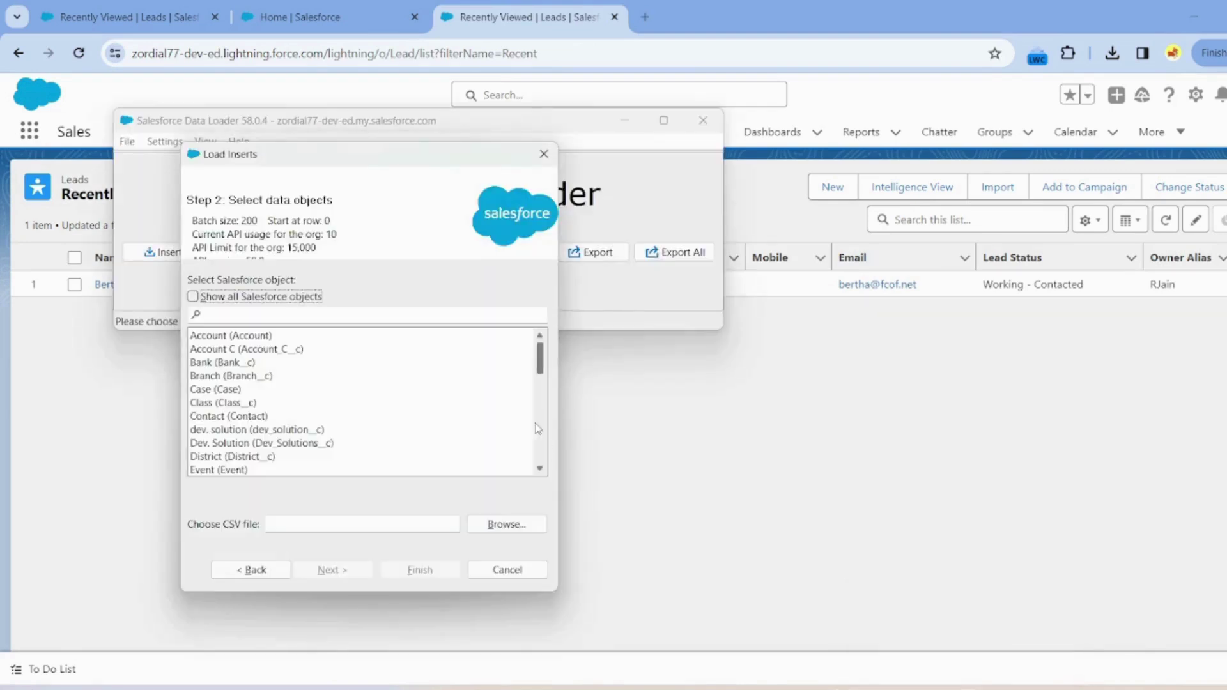
{"action": "left_click", "coordinate": [314, 314]}
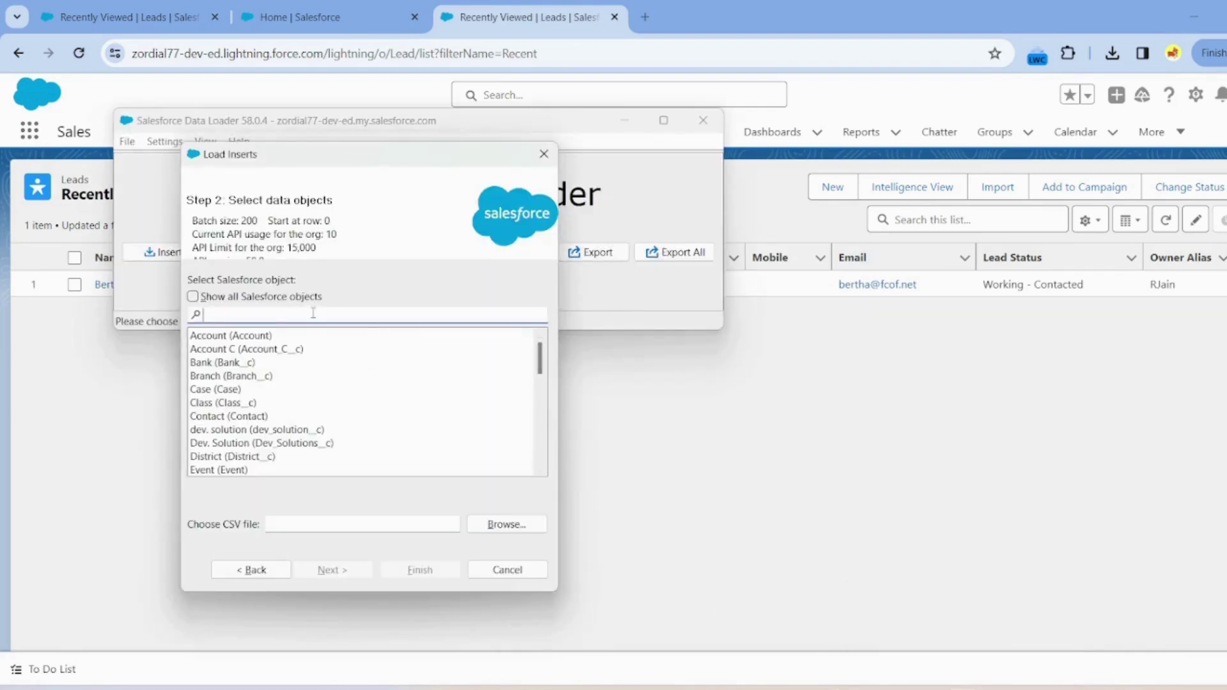
{"action": "left_click", "coordinate": [550, 164]}
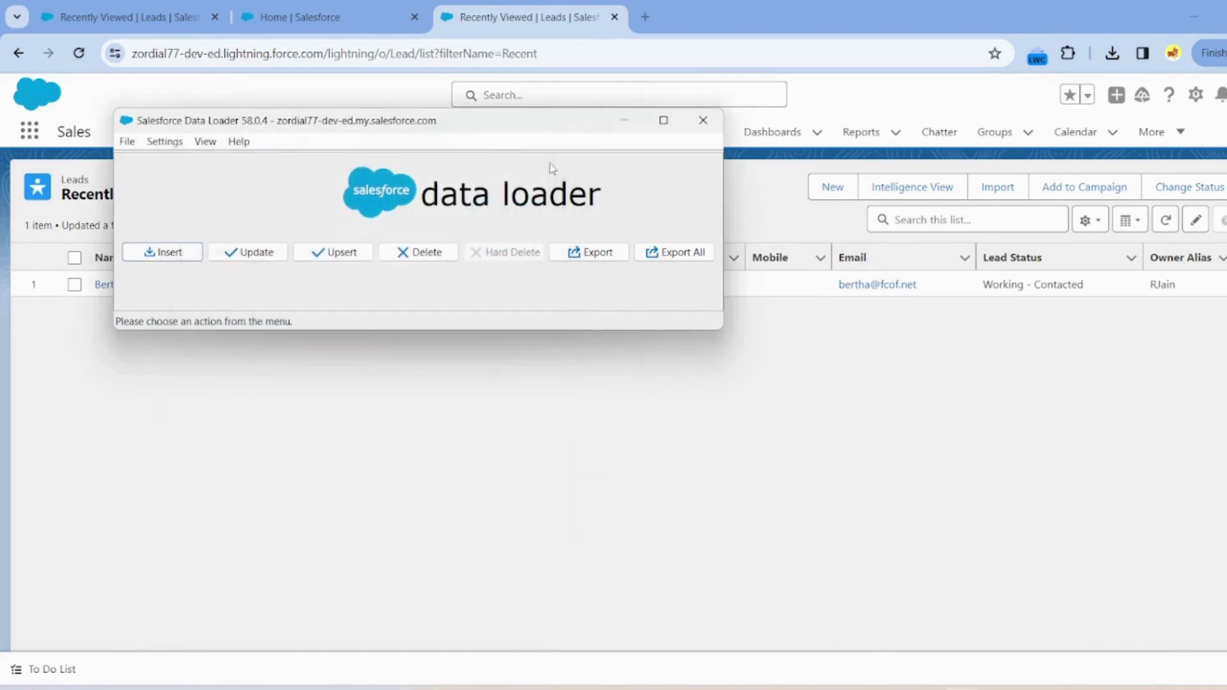
{"action": "left_click", "coordinate": [177, 254]}
{"action": "left_click", "coordinate": [320, 317]}
{"action": "type", "text": "lead"}
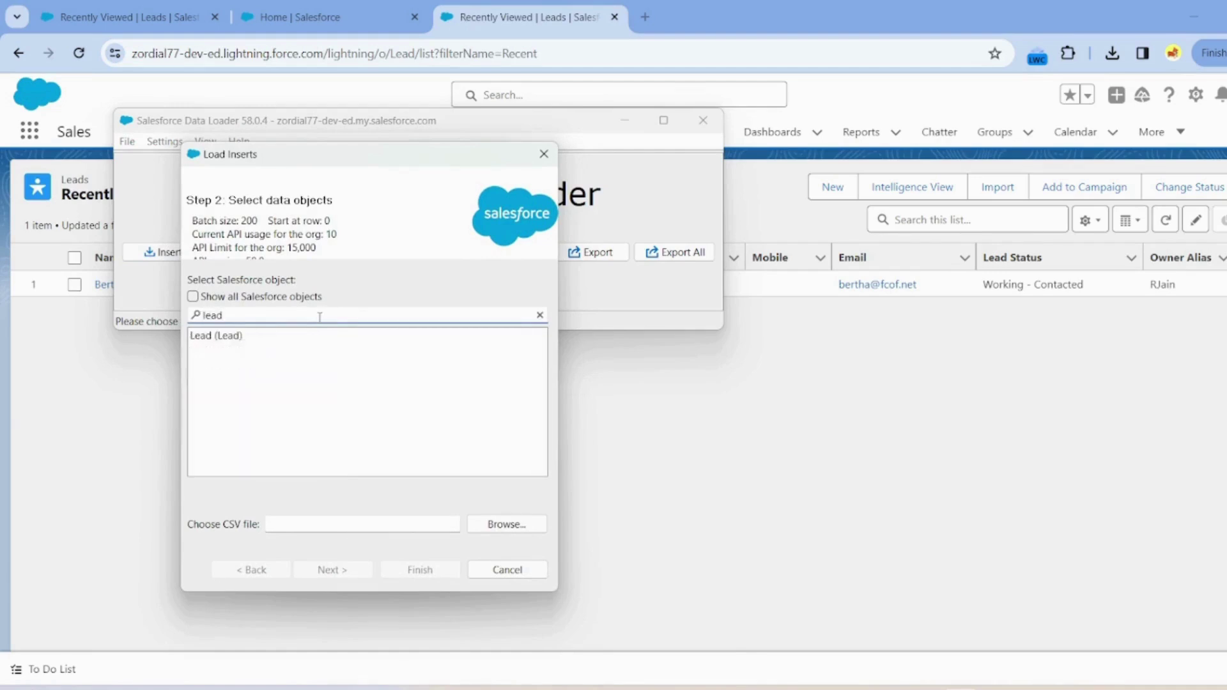
{"action": "left_click", "coordinate": [204, 338]}
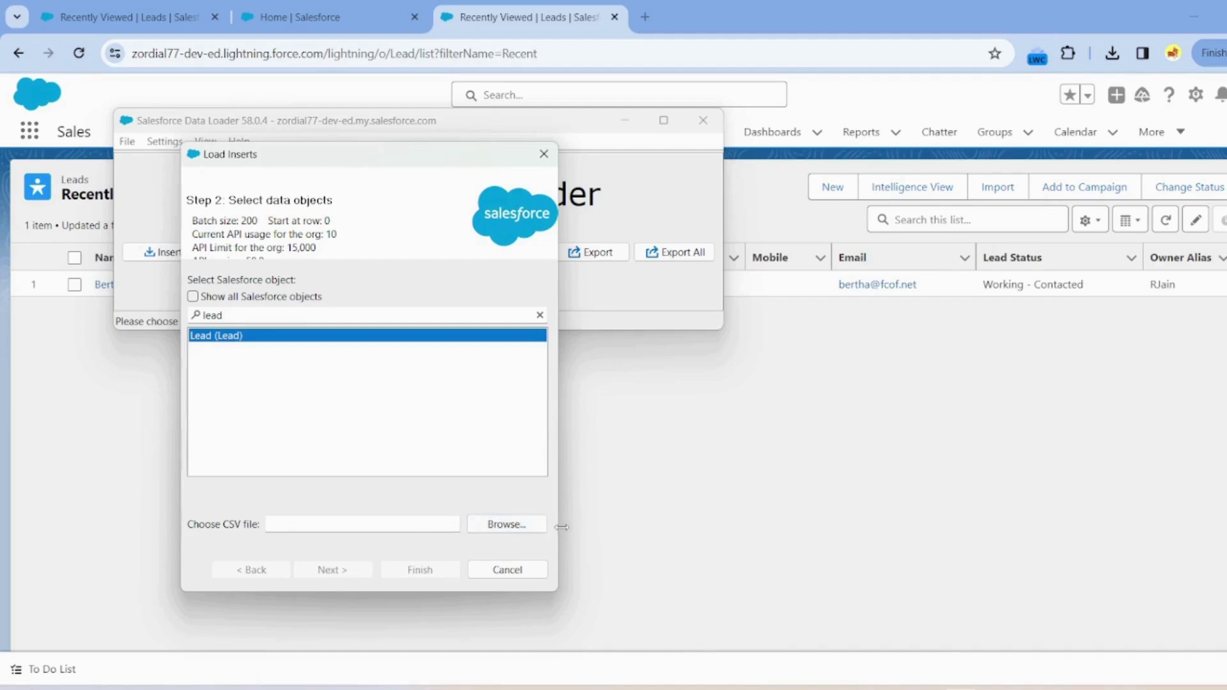
Review the Lead data.csv header columns, from First Name through Company, Email and State.
{"action": "left_click", "coordinate": [804, 682]}
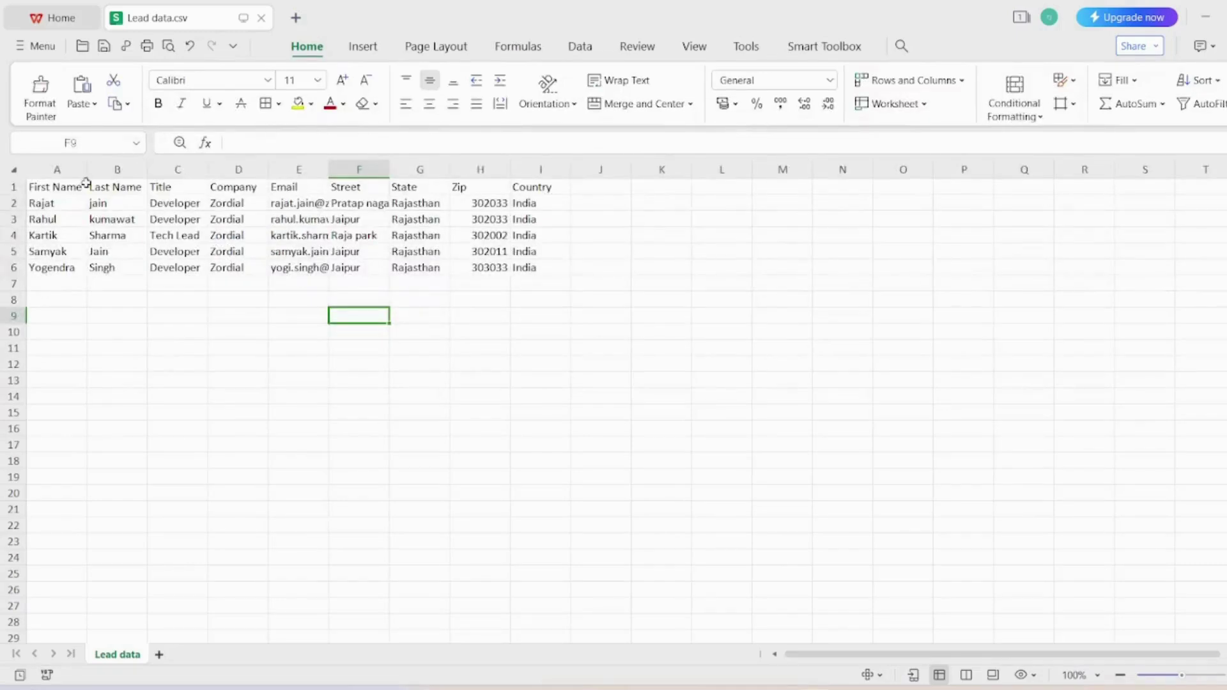
{"action": "left_click", "coordinate": [55, 191]}
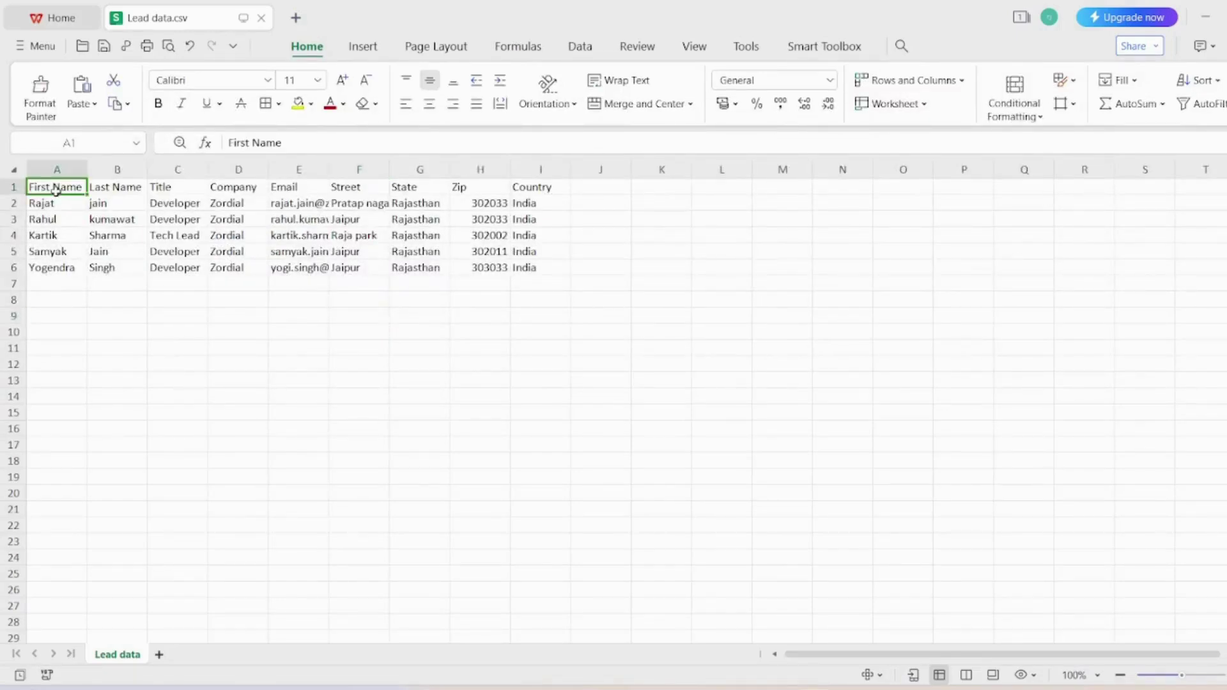
{"action": "key", "text": "Right"}
{"action": "key", "text": "Right"}
{"action": "key", "text": "Right"}
{"action": "key", "text": "Right"}
{"action": "key", "text": "Right"}
{"action": "key", "text": "Left"}
{"action": "key", "text": "Left"}
{"action": "key", "text": "Left"}
{"action": "key", "text": "Left"}
{"action": "key", "text": "Left"}
{"action": "key", "text": "Right"}
{"action": "key", "text": "Right"}
{"action": "key", "text": "Right"}
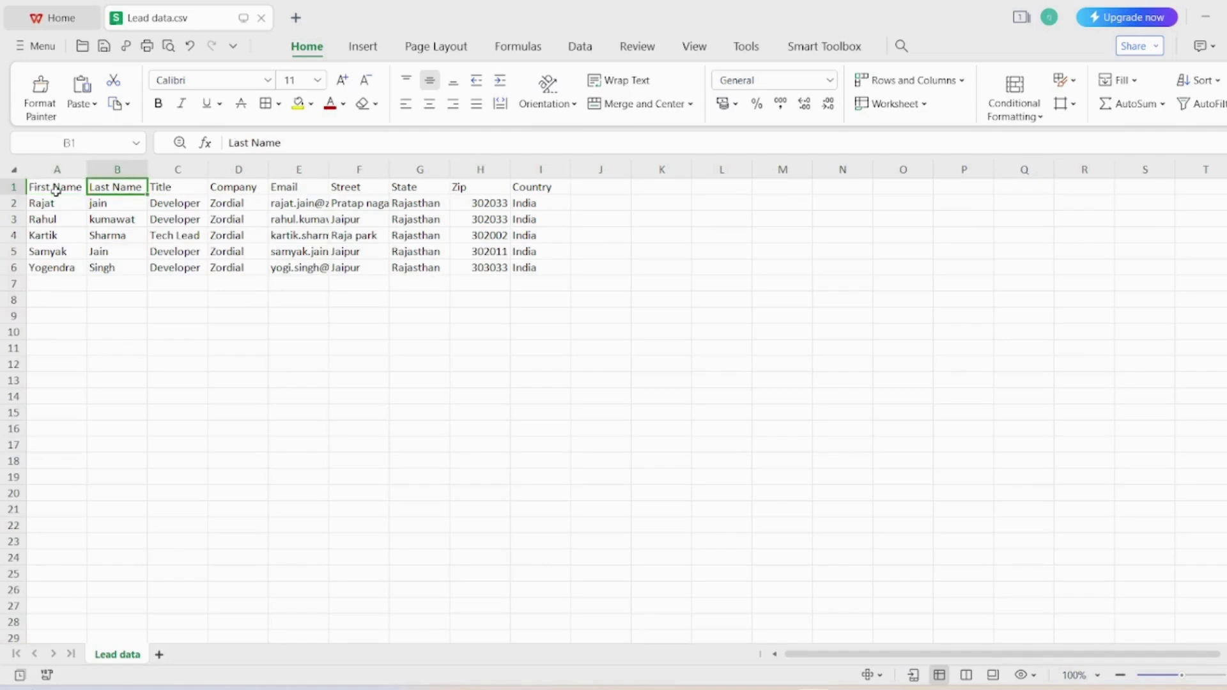
{"action": "key", "text": "Right"}
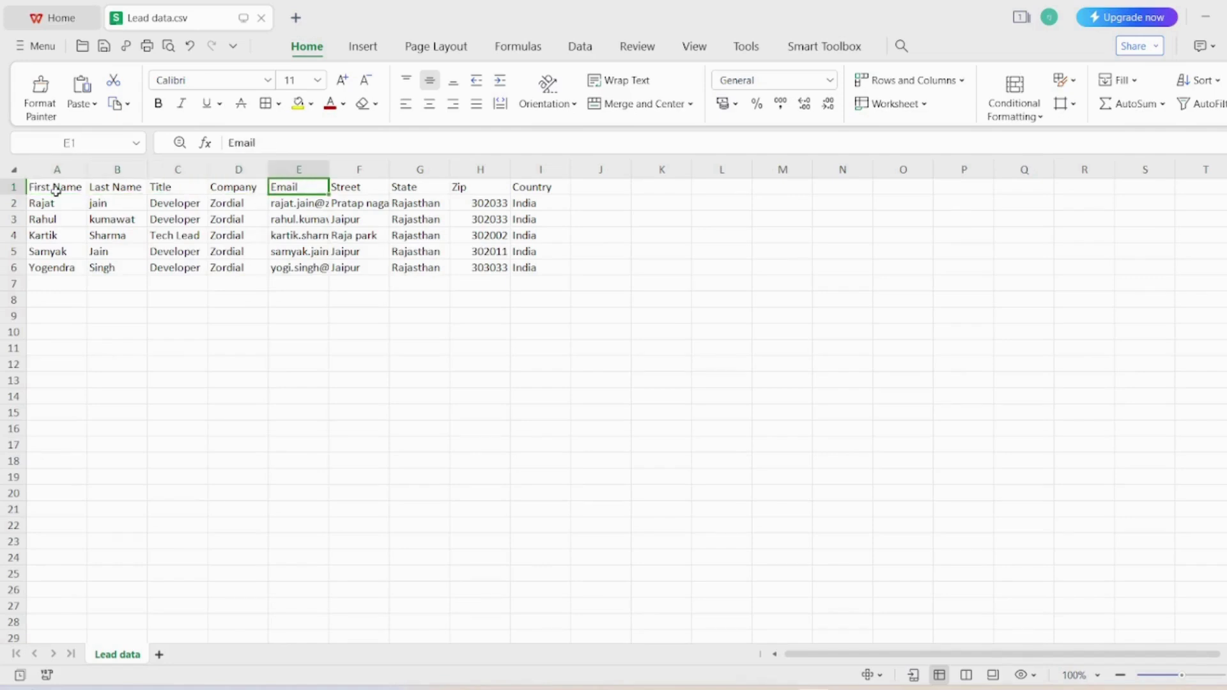
{"action": "key", "text": "Right"}
{"action": "key", "text": "Right"}
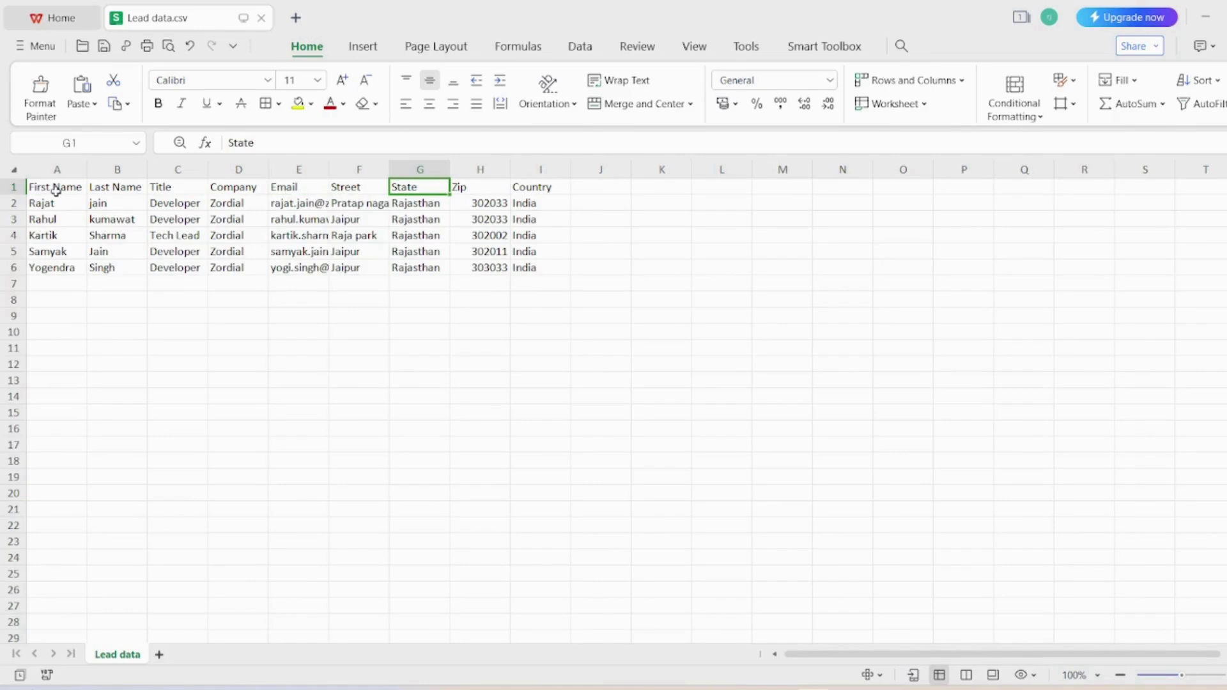
{"action": "key", "text": "Left"}
{"action": "key", "text": "Left"}
{"action": "key", "text": "Left"}
{"action": "key", "text": "Left"}
{"action": "key", "text": "Left"}
{"action": "key", "text": "Left"}
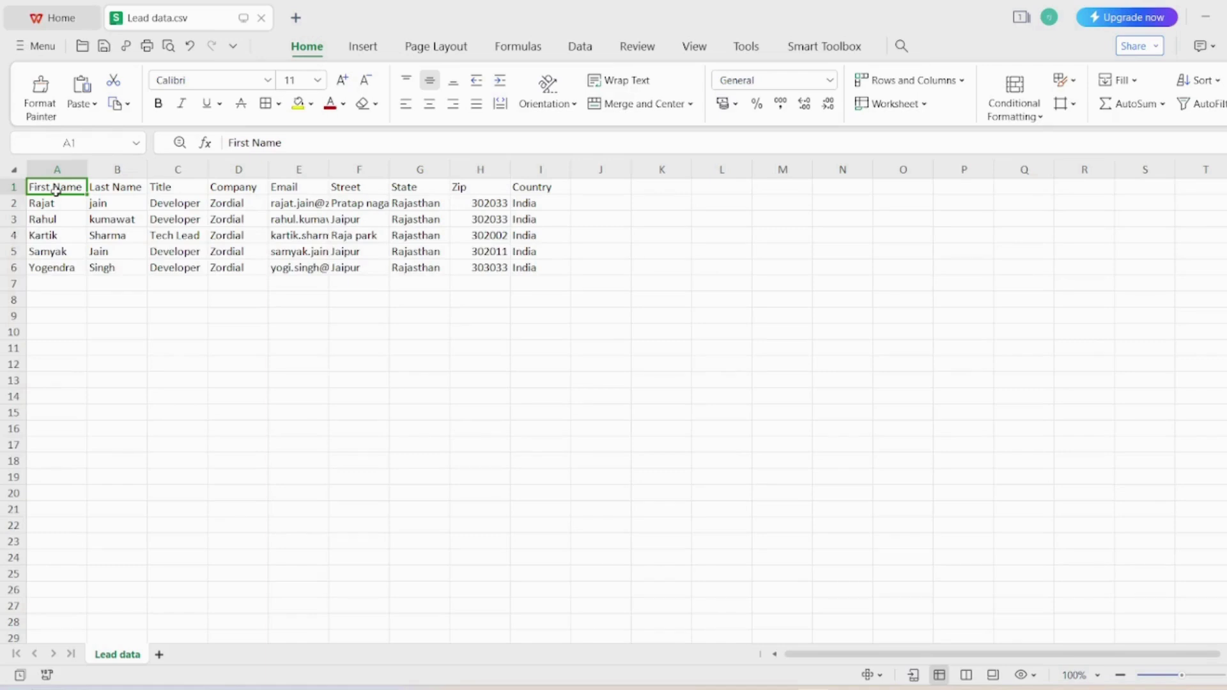
Save Lead data.csv, keeping it in CSV format.
{"action": "key", "text": "ctrl+s"}
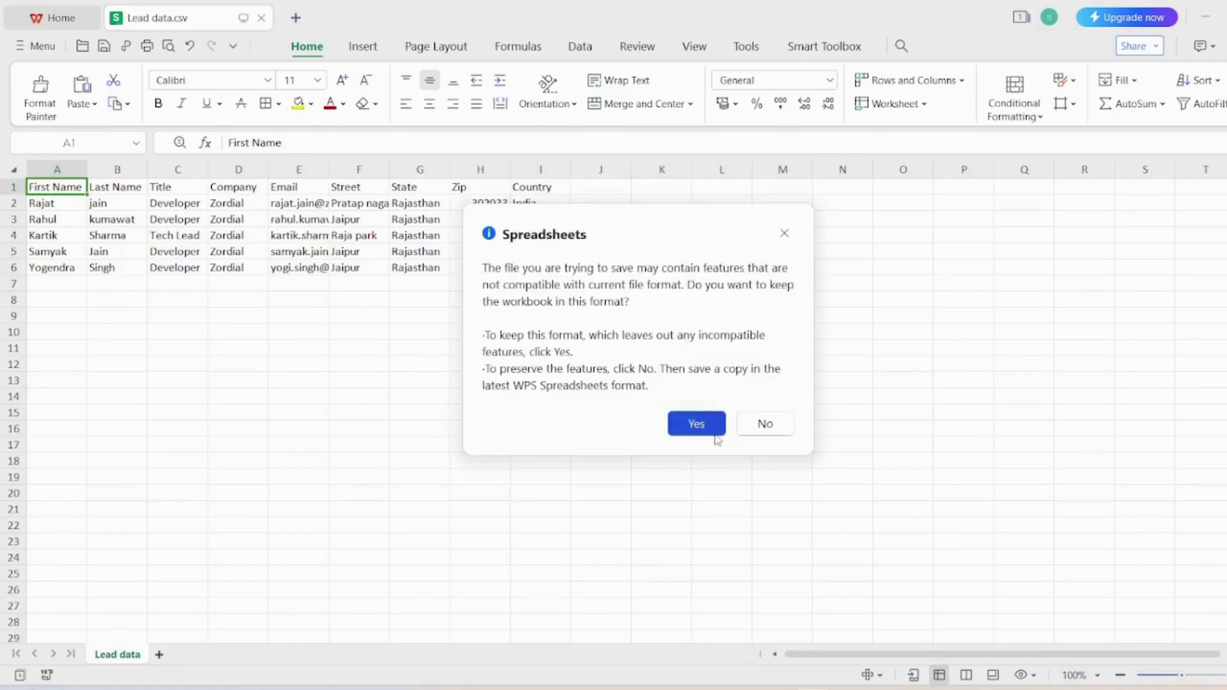
{"action": "left_click", "coordinate": [697, 423]}
{"action": "key", "text": "alt+Tab"}
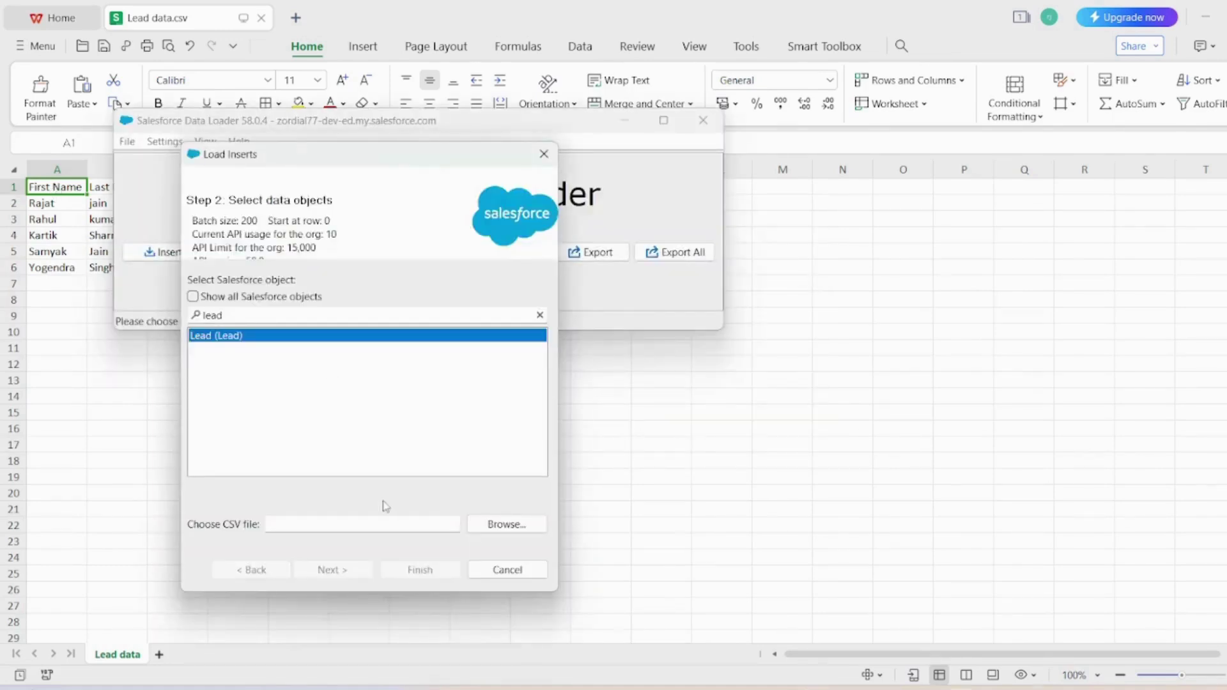
Load Lead data.csv from Downloads as the insert source and accept the 5-row initialization.
{"action": "left_click", "coordinate": [490, 525]}
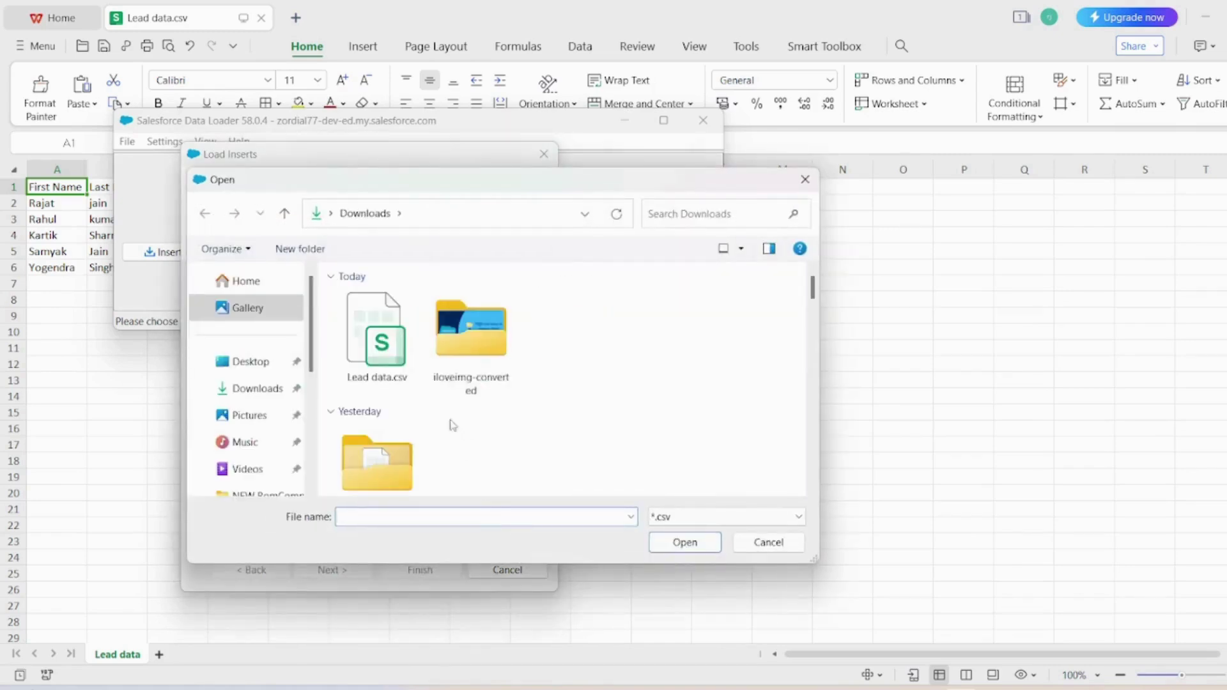
{"action": "left_click", "coordinate": [259, 390]}
{"action": "double_click", "coordinate": [374, 344]}
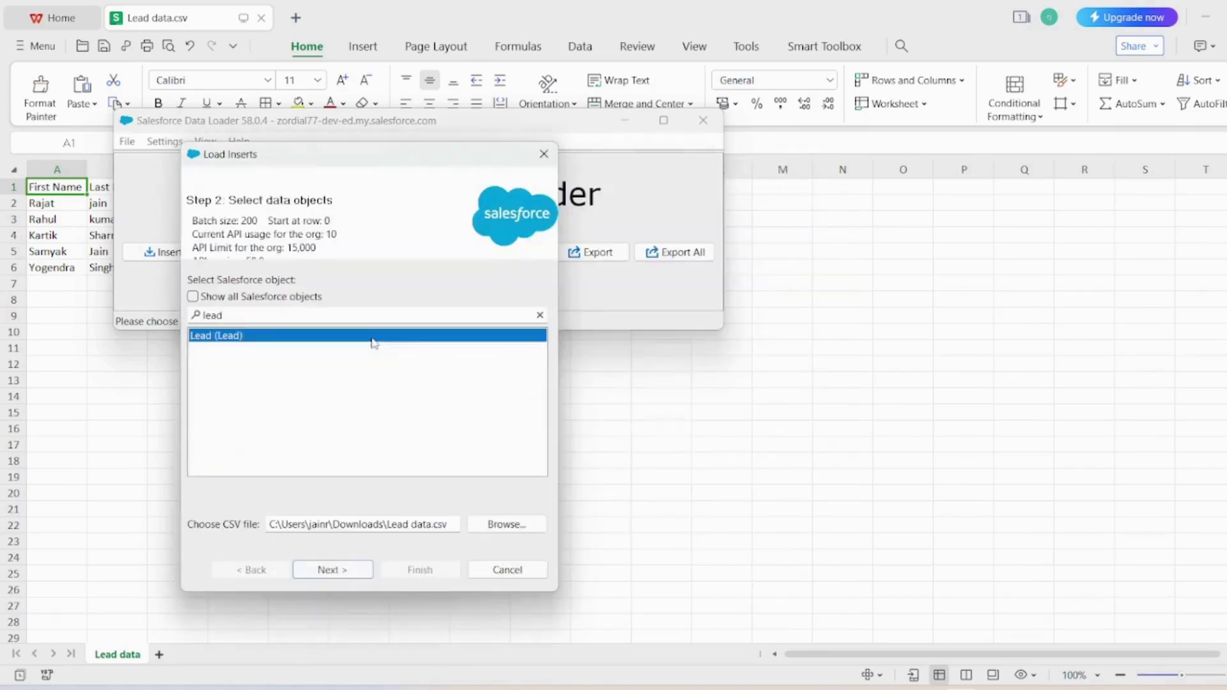
{"action": "left_click", "coordinate": [350, 570]}
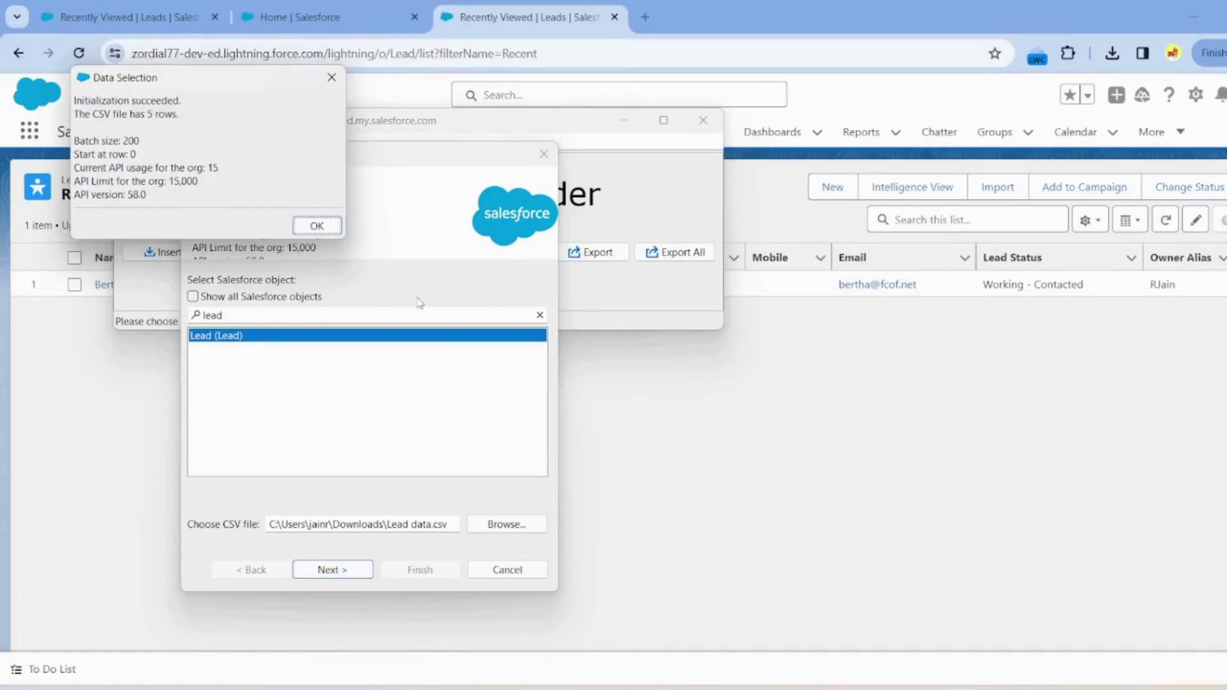
{"action": "left_click", "coordinate": [316, 226]}
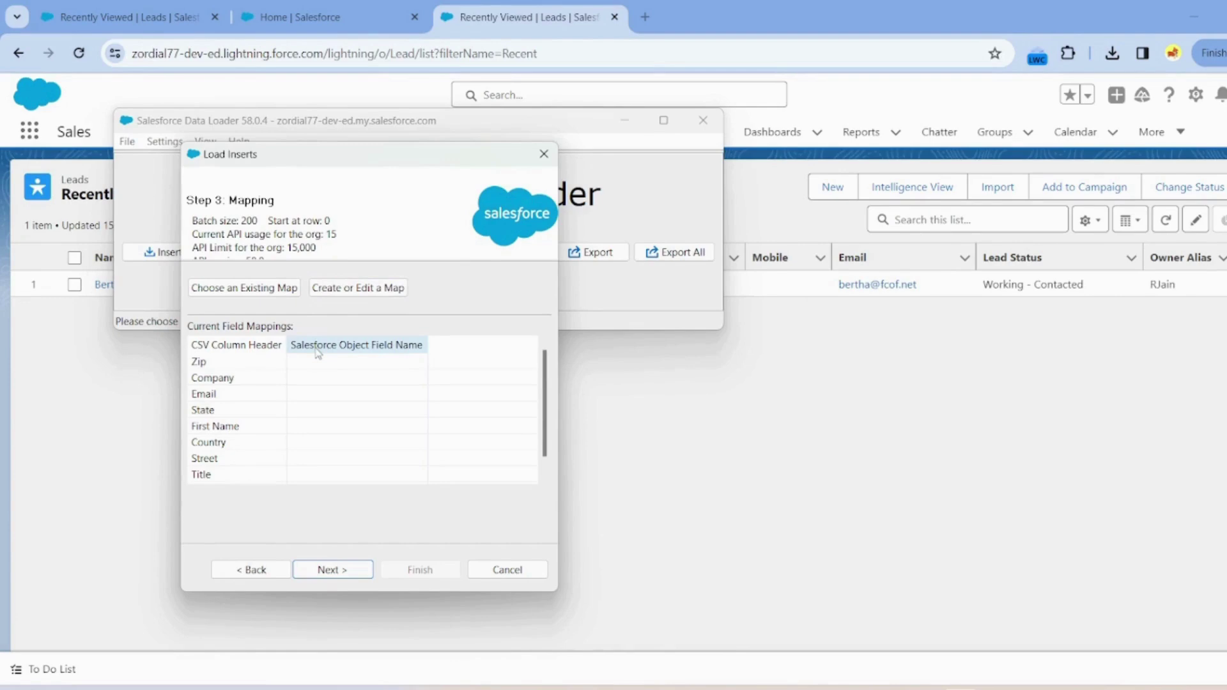
Auto-match CSV columns to Lead fields, map Zip to PostalCode, and save the mapping.
{"action": "left_click", "coordinate": [339, 293]}
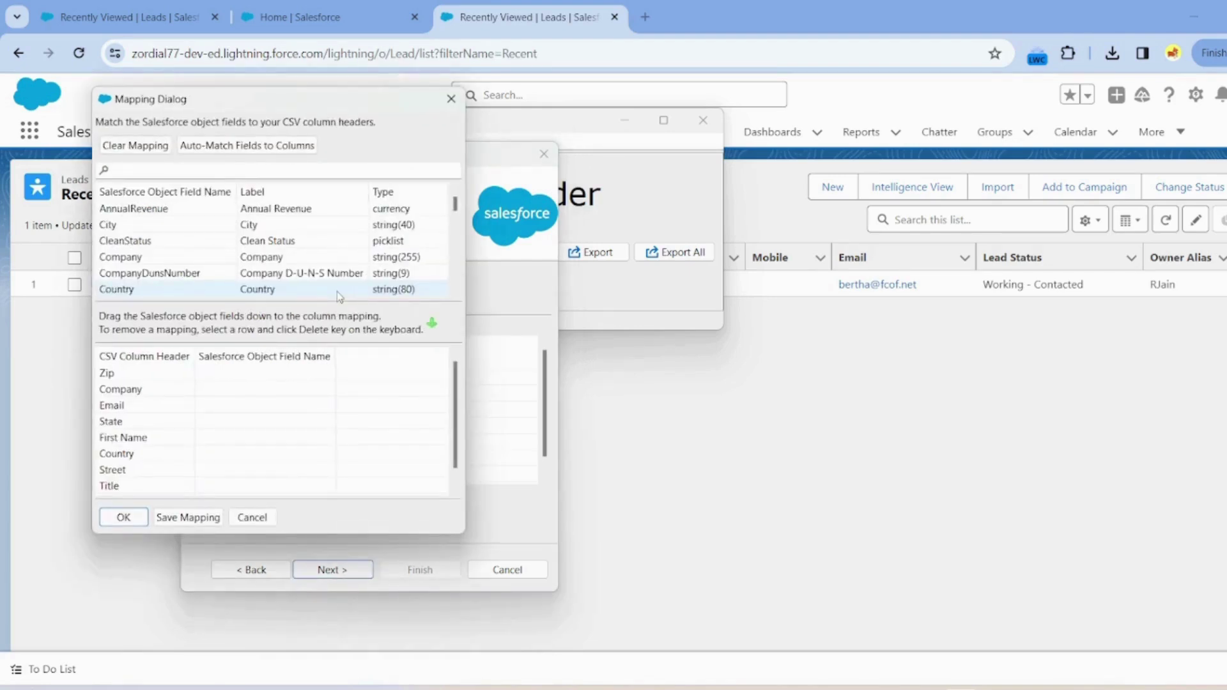
{"action": "left_click", "coordinate": [262, 147]}
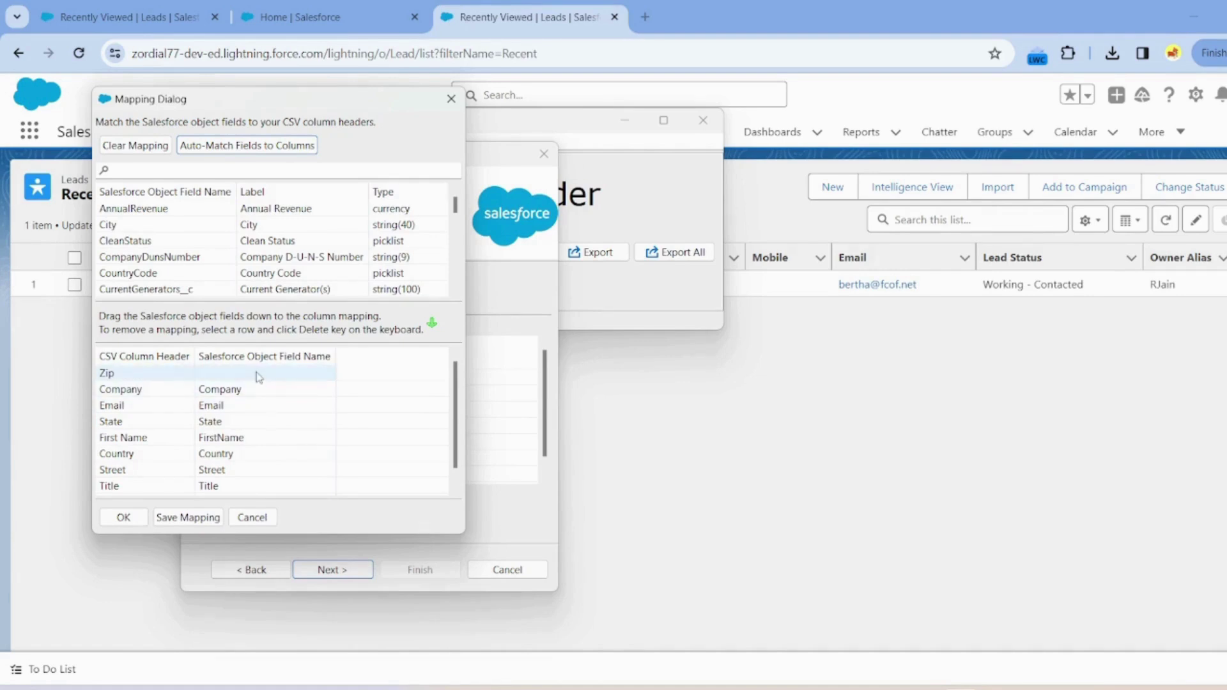
{"action": "left_click", "coordinate": [206, 172]}
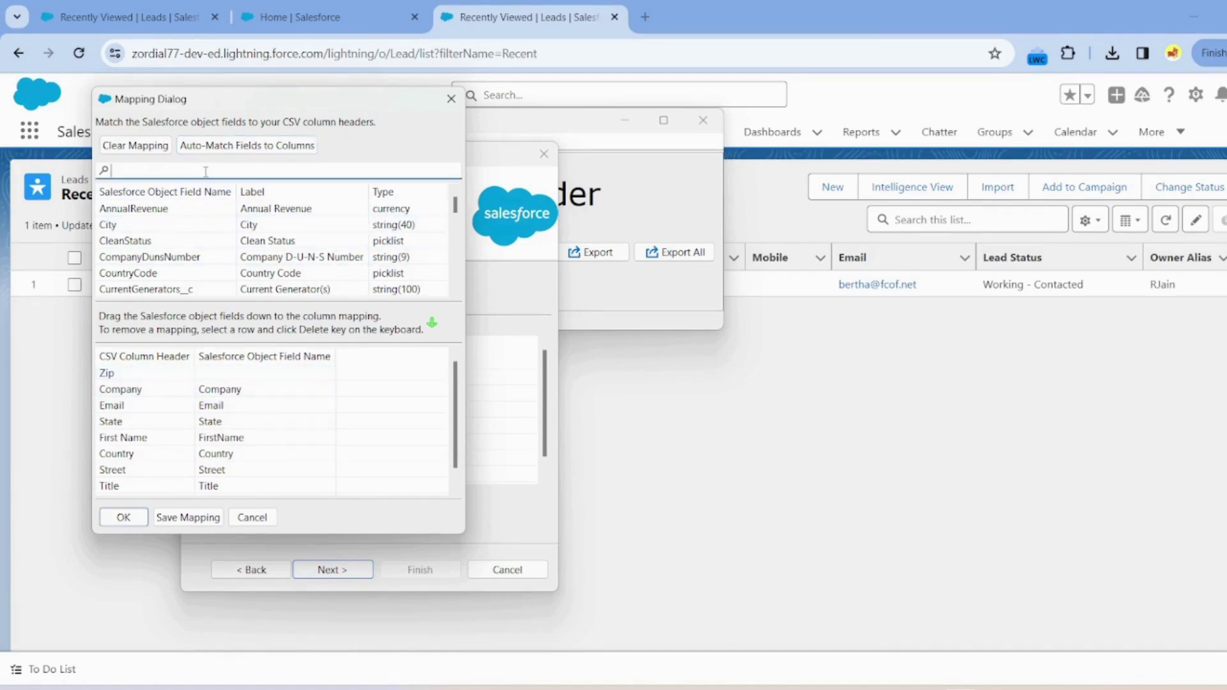
{"action": "type", "text": "zip"}
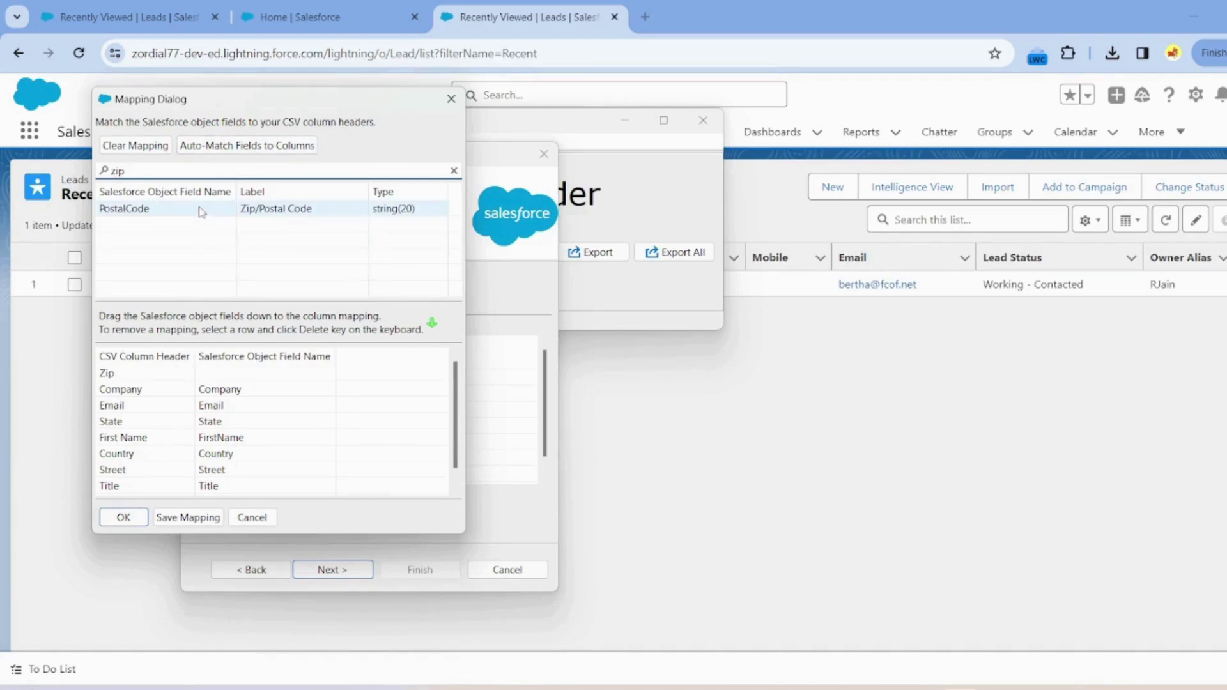
{"action": "left_click_drag", "start_coordinate": [184, 214], "coordinate": [255, 369]}
{"action": "left_click_drag", "start_coordinate": [196, 211], "coordinate": [256, 376]}
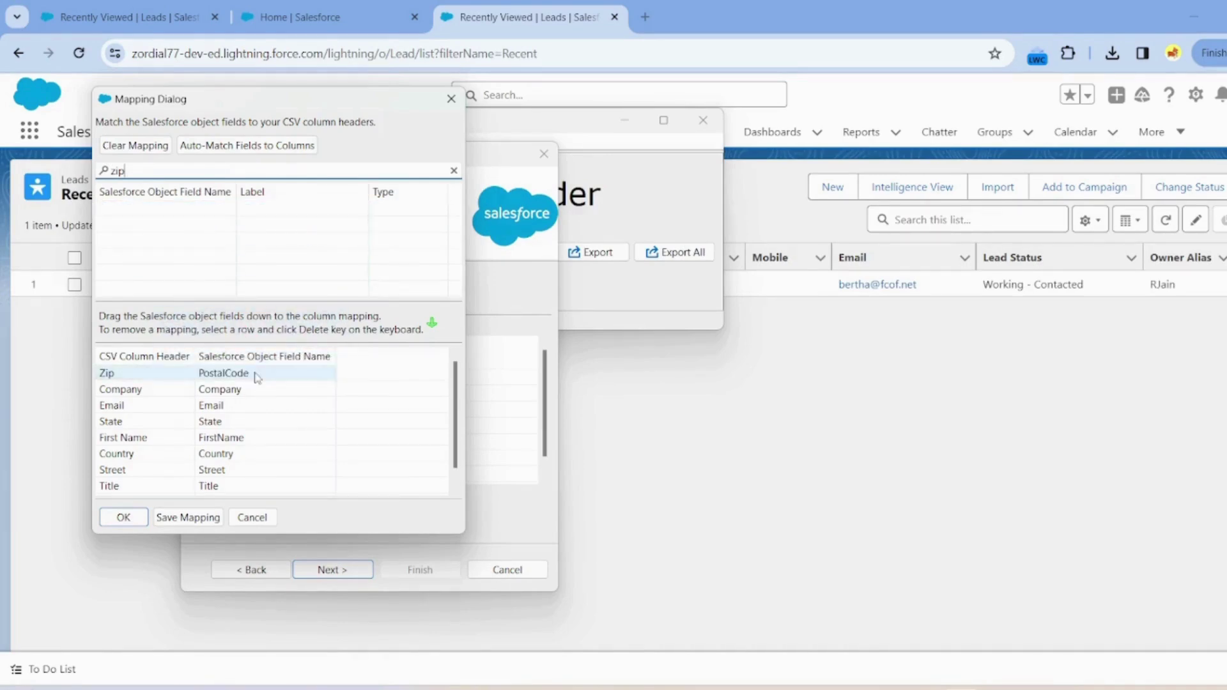
{"action": "left_click", "coordinate": [186, 516]}
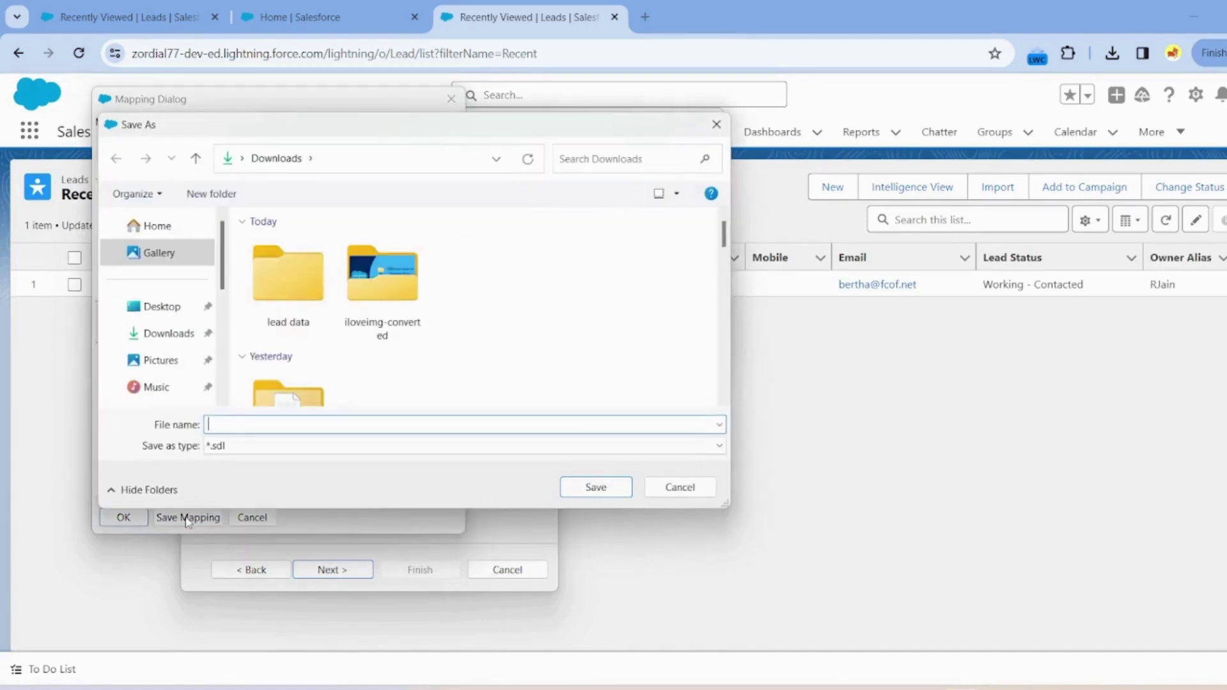
Save the mapping as 'lead mapping' in the lead data folder and advance to Step 4: Finish.
{"action": "double_click", "coordinate": [287, 274]}
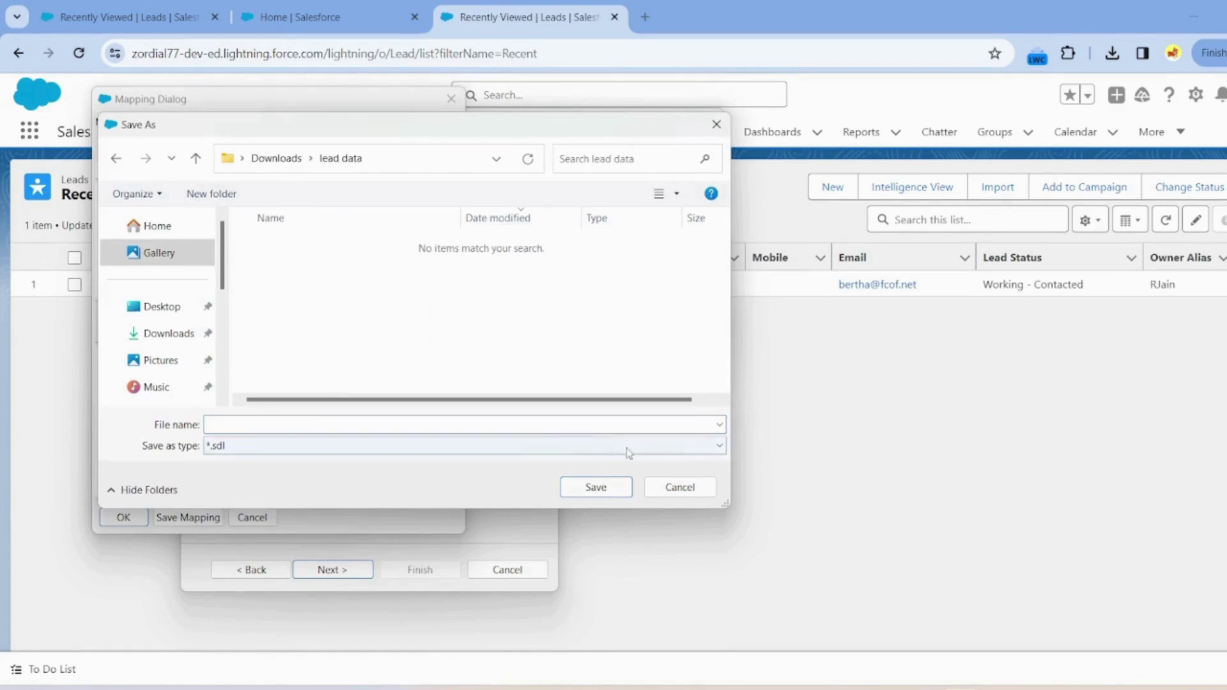
{"action": "left_click", "coordinate": [520, 425]}
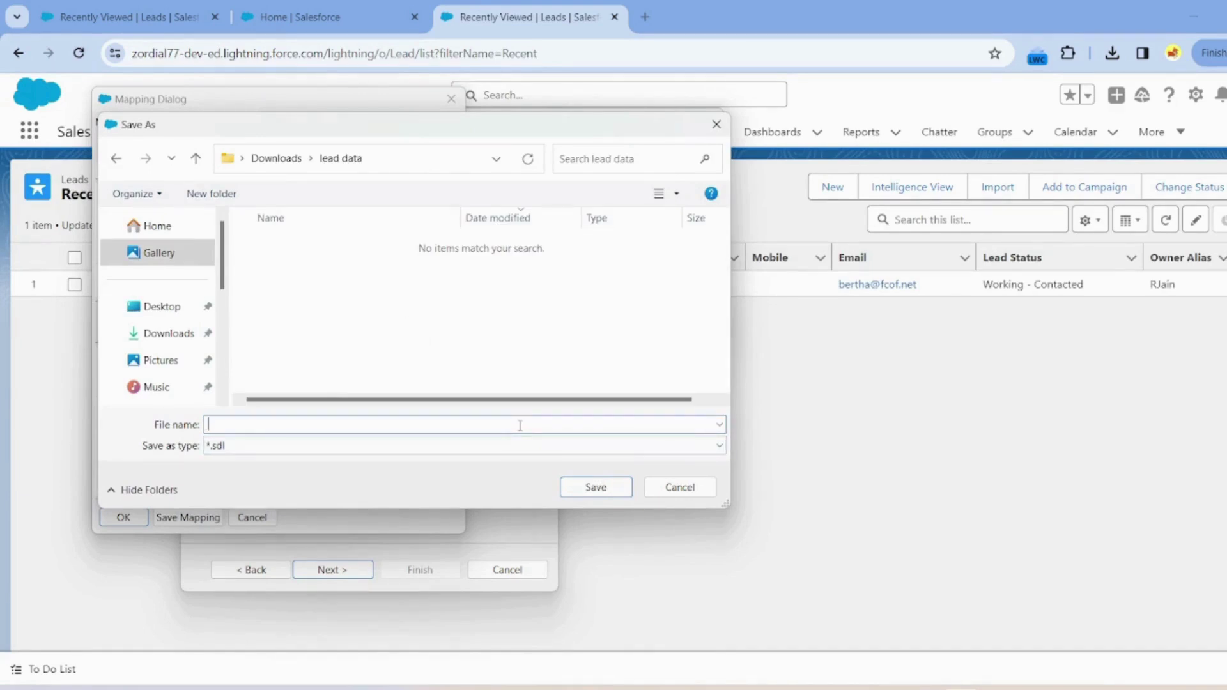
{"action": "type", "text": "lead mapping"}
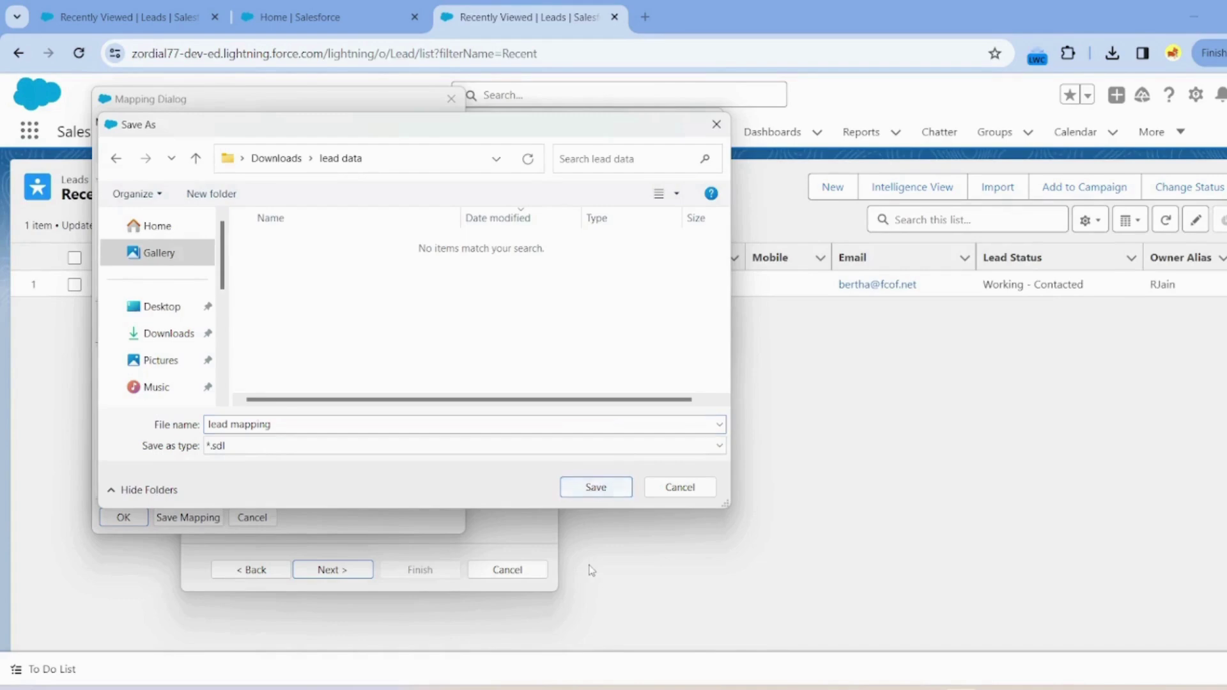
{"action": "left_click", "coordinate": [596, 490]}
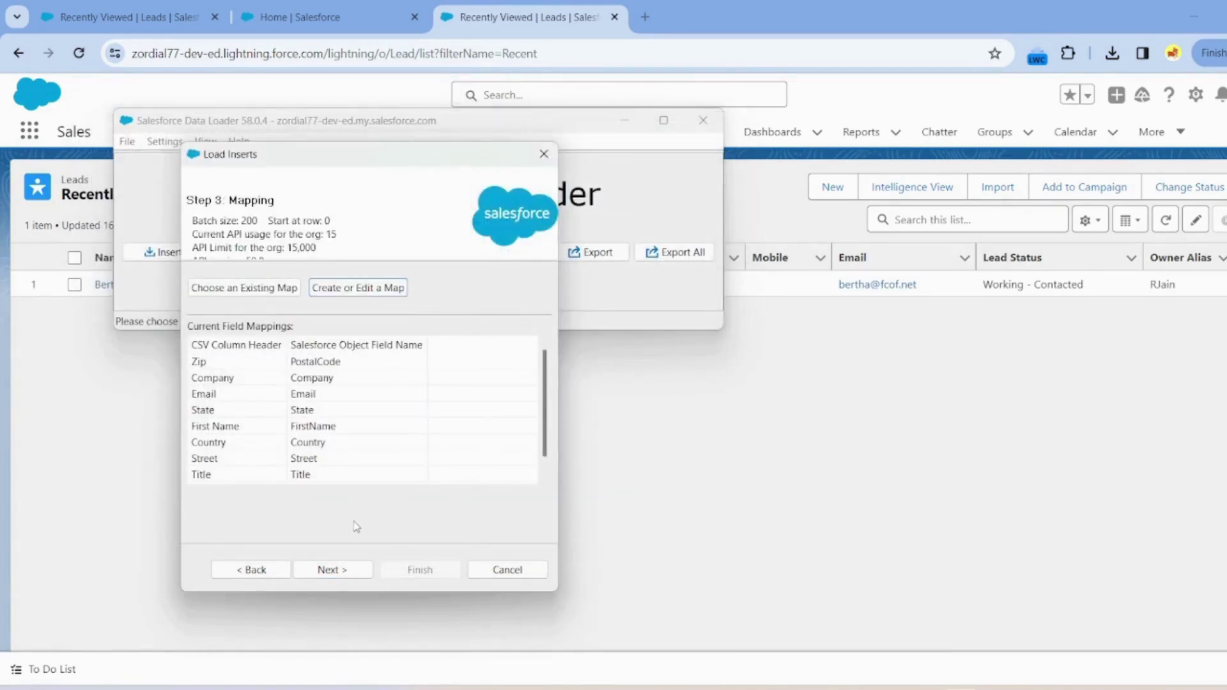
{"action": "left_click", "coordinate": [333, 564]}
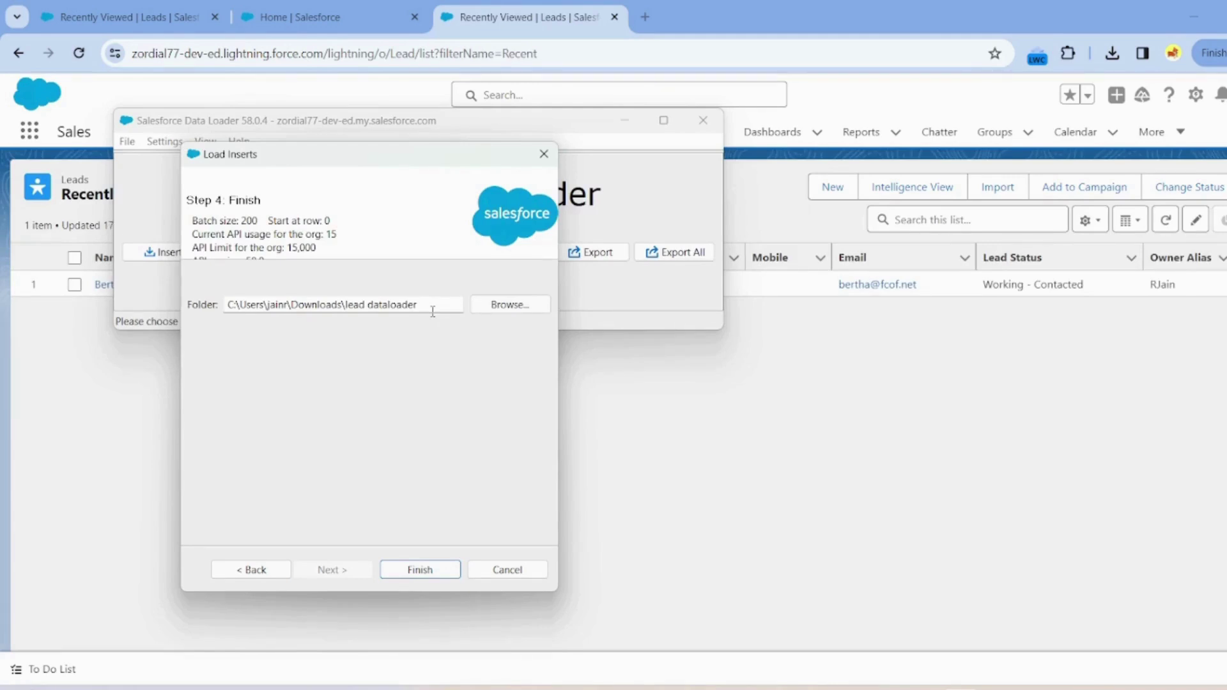
Set the lead dataloader folder as the results directory and finish the insert setup.
{"action": "left_click", "coordinate": [537, 307]}
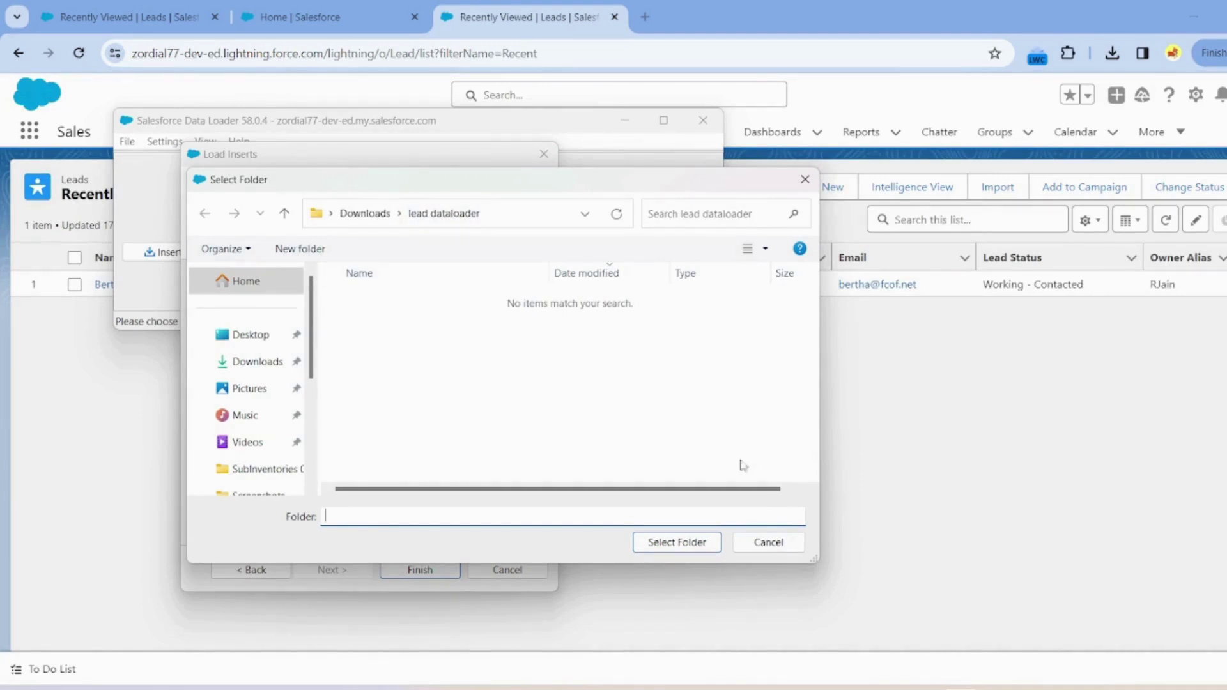
{"action": "left_click", "coordinate": [689, 544]}
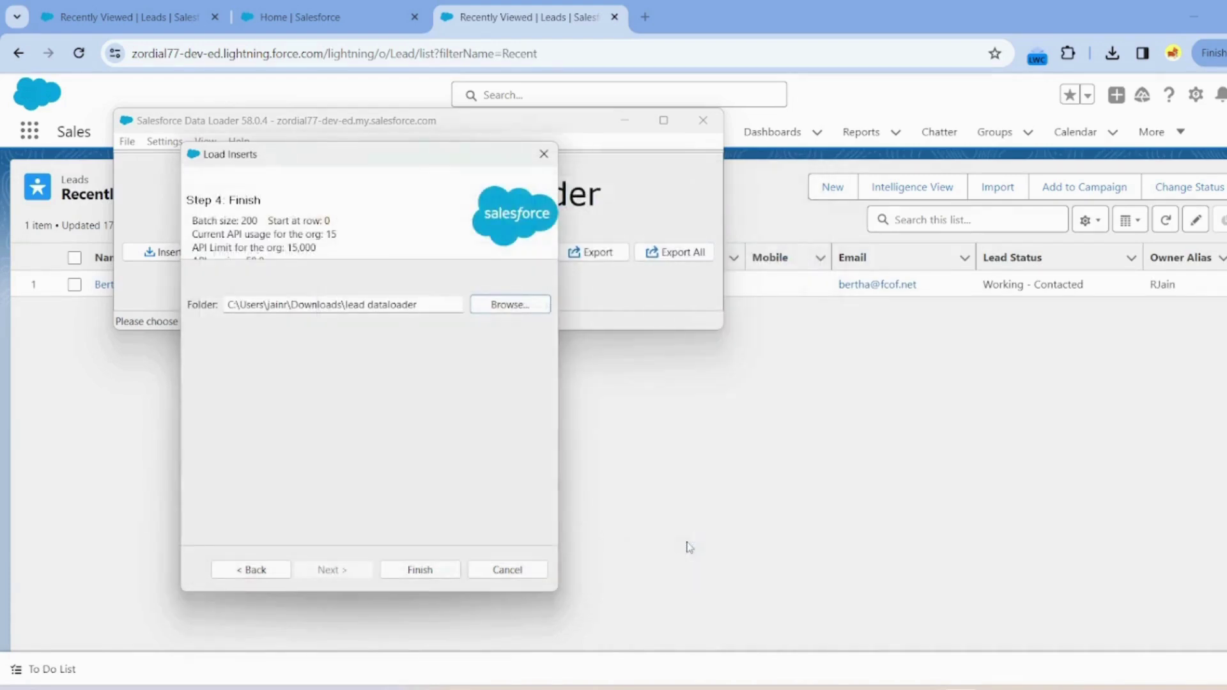
{"action": "left_click", "coordinate": [424, 569]}
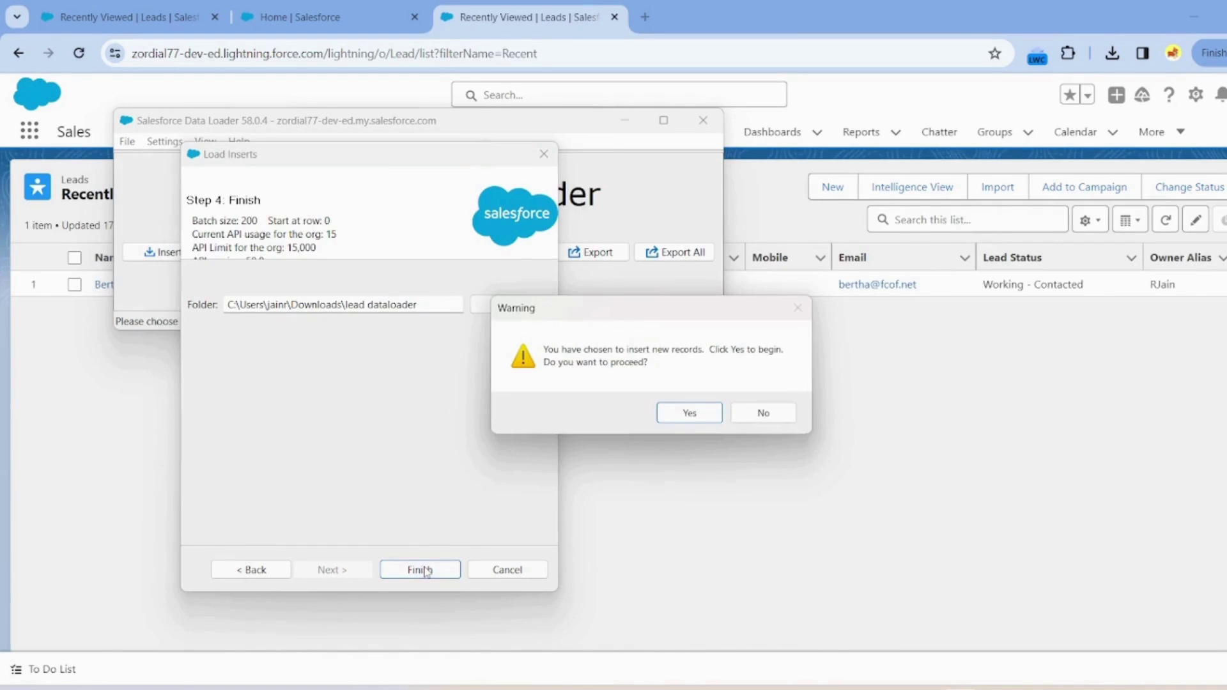
Confirm the insert so all 5 leads load with 0 errors, then minimize Data Loader.
{"action": "left_click", "coordinate": [689, 411]}
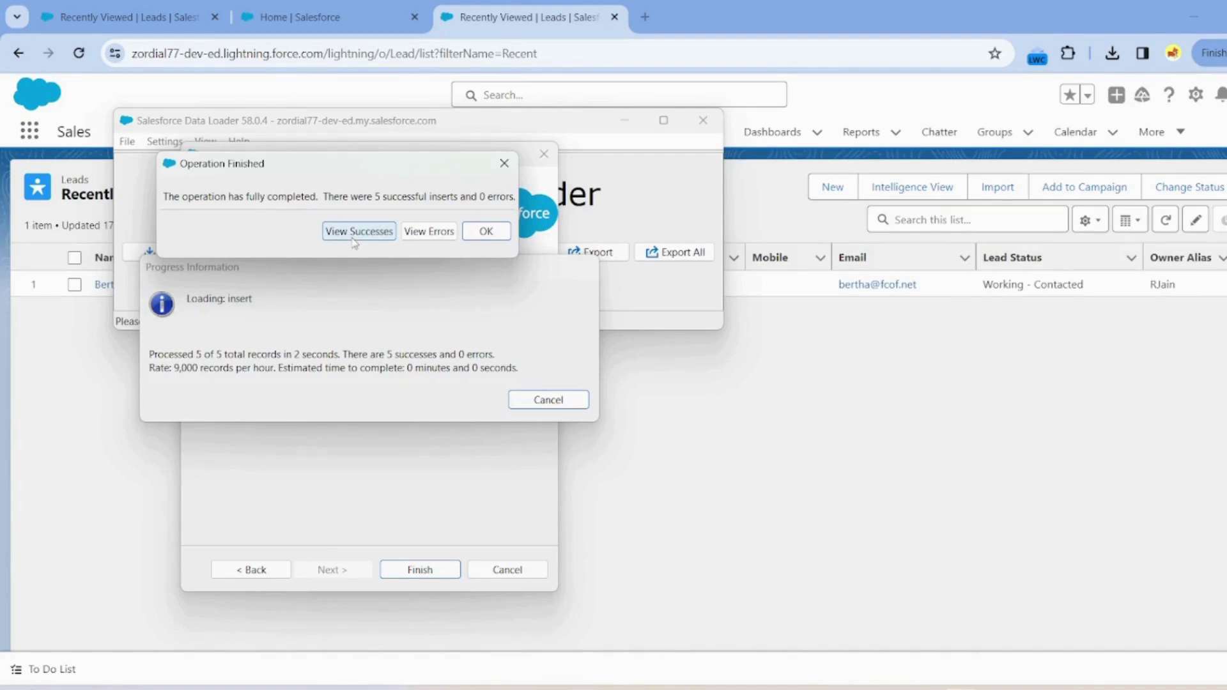
{"action": "left_click", "coordinate": [486, 236]}
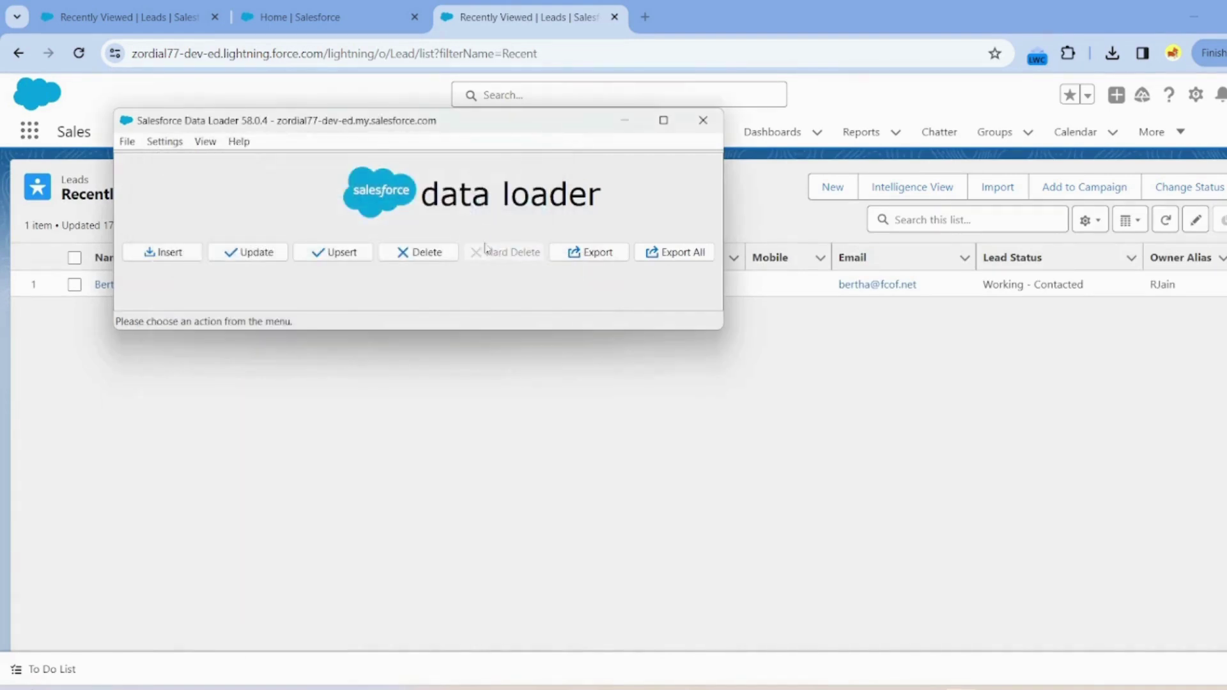
{"action": "left_click", "coordinate": [625, 120]}
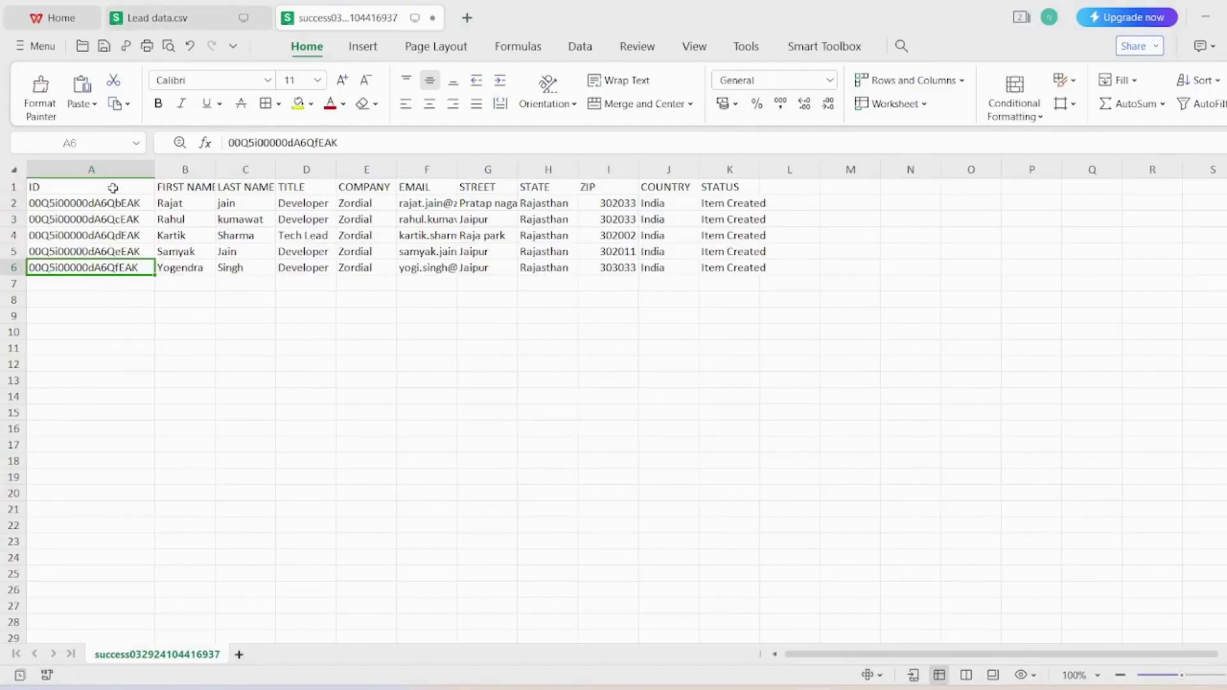
Check one newly imported lead's details in Salesforce, then return to the Leads list.
{"action": "key", "text": "alt+Tab"}
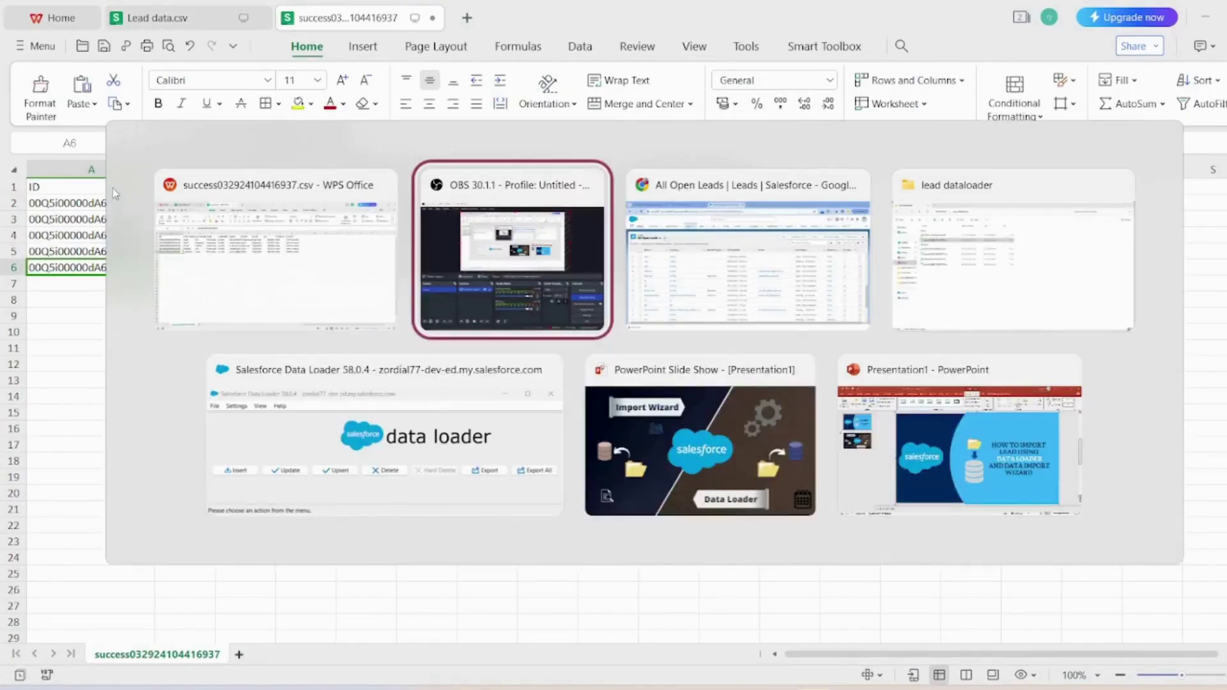
{"action": "key", "text": "alt+Tab"}
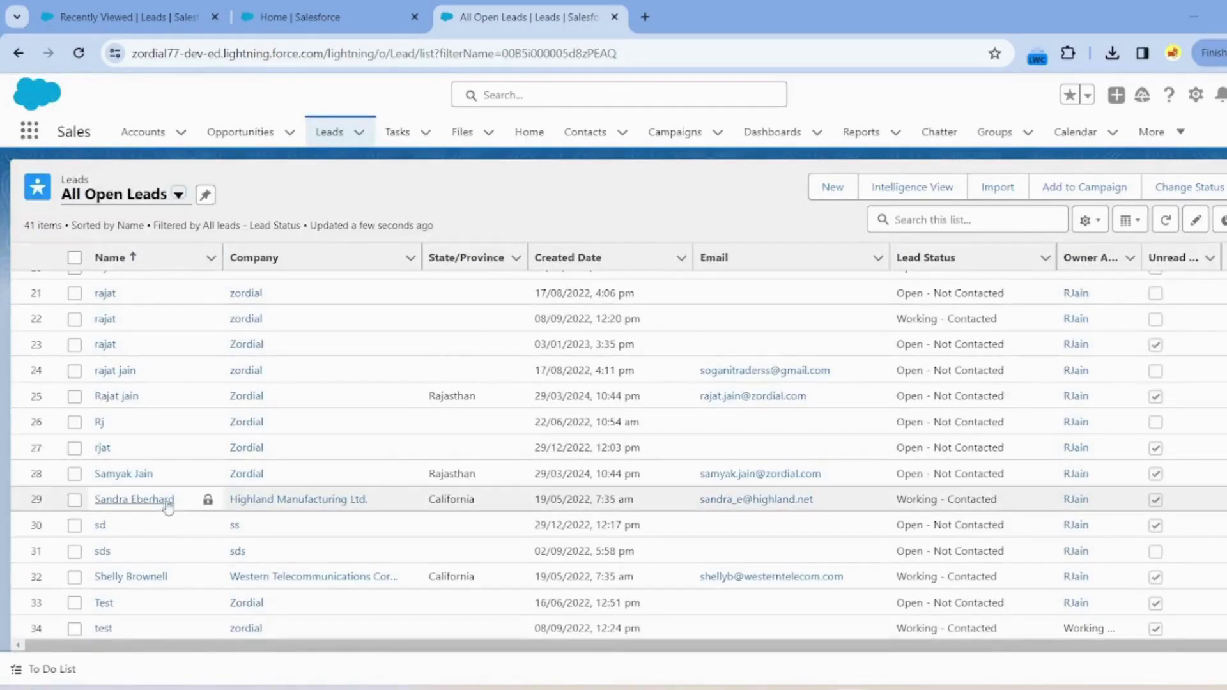
{"action": "left_click", "coordinate": [141, 476]}
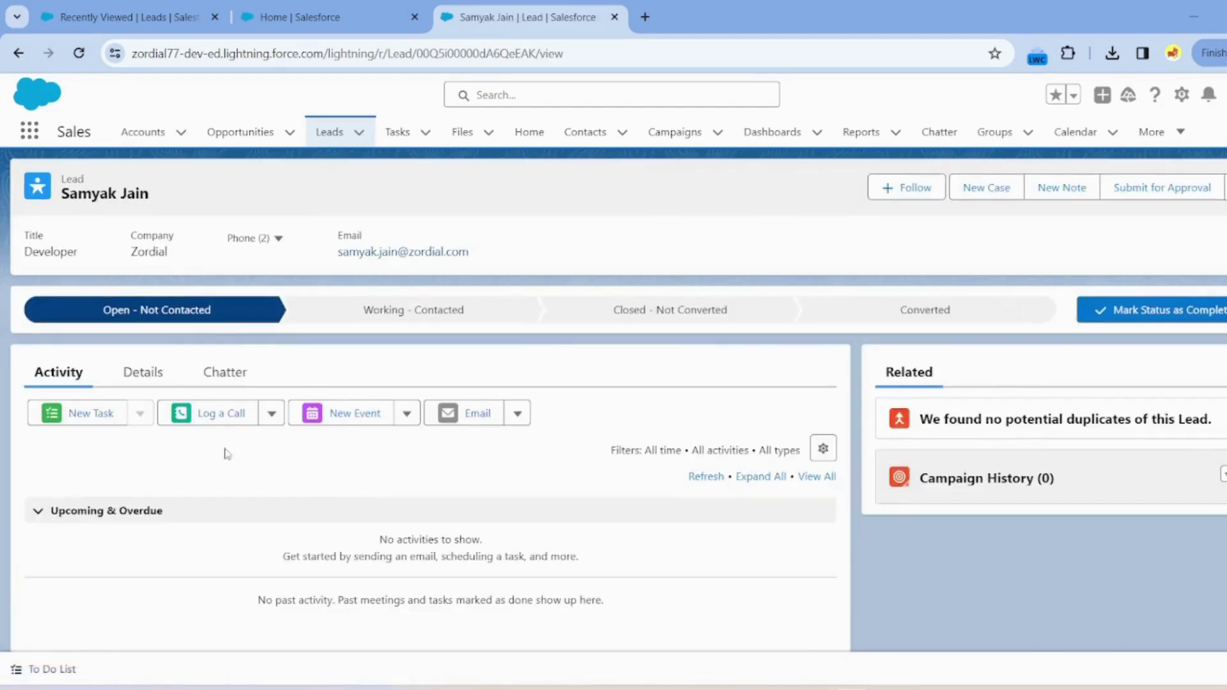
{"action": "left_click", "coordinate": [130, 384]}
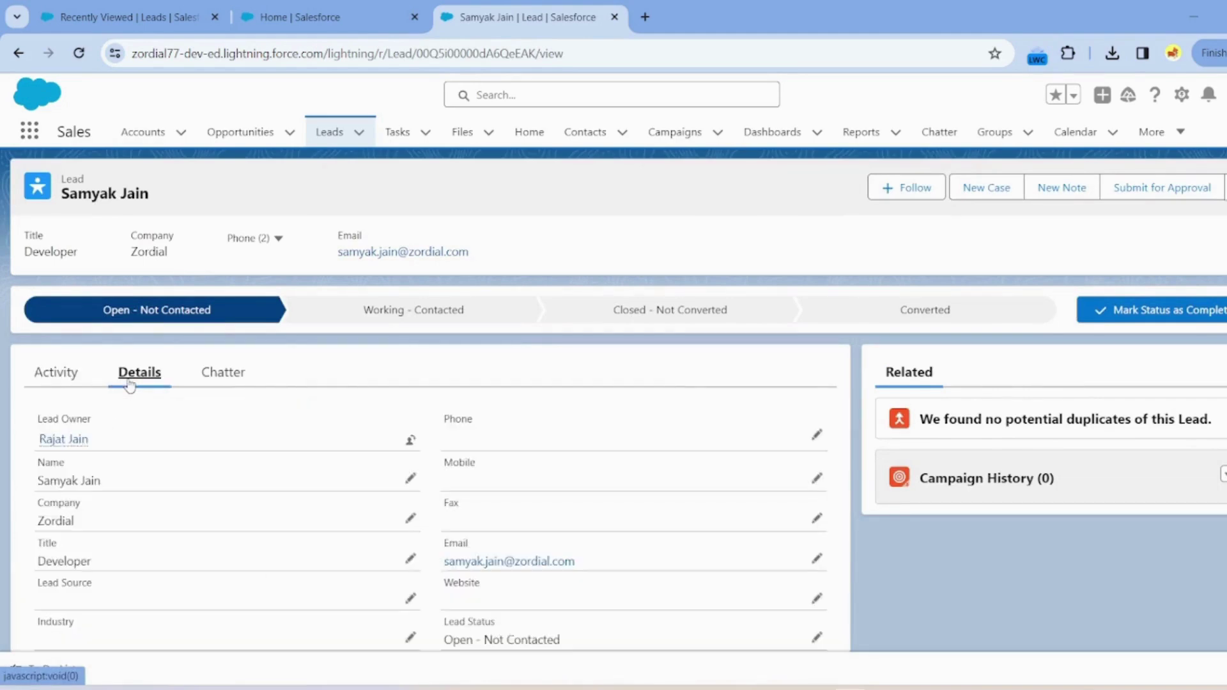
{"action": "left_click", "coordinate": [340, 137]}
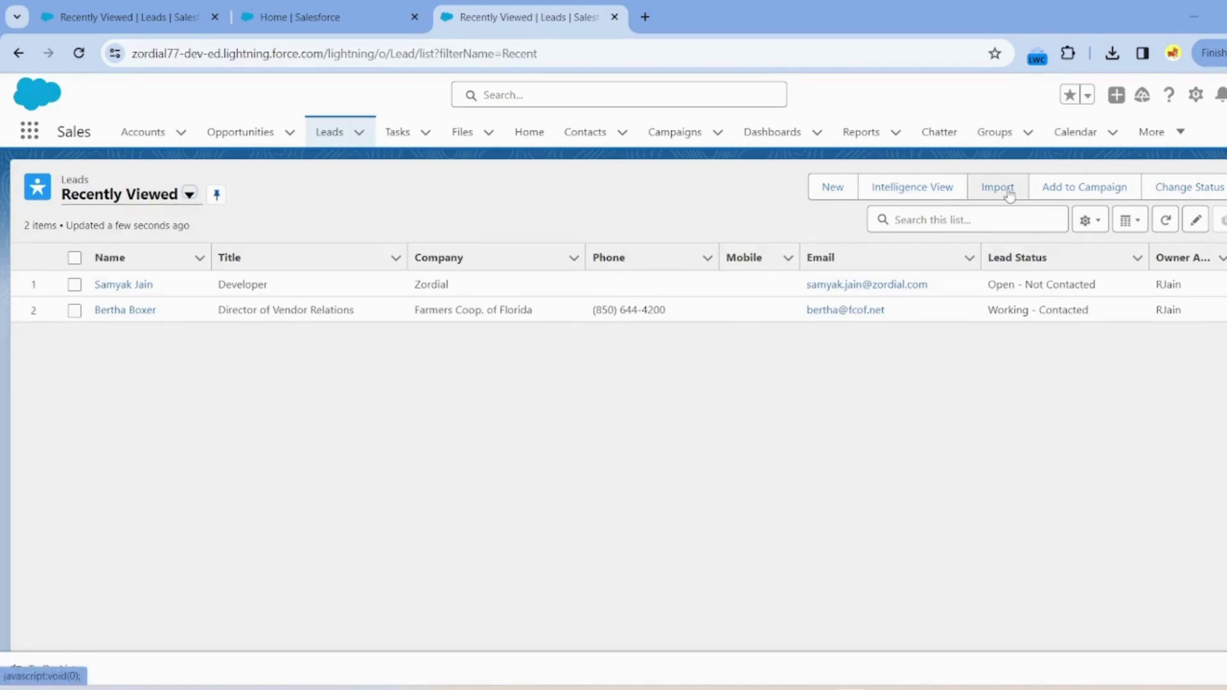
Launch the Data Import Wizard with Standard objects > Leads and Add new records selected.
{"action": "left_click", "coordinate": [1009, 193]}
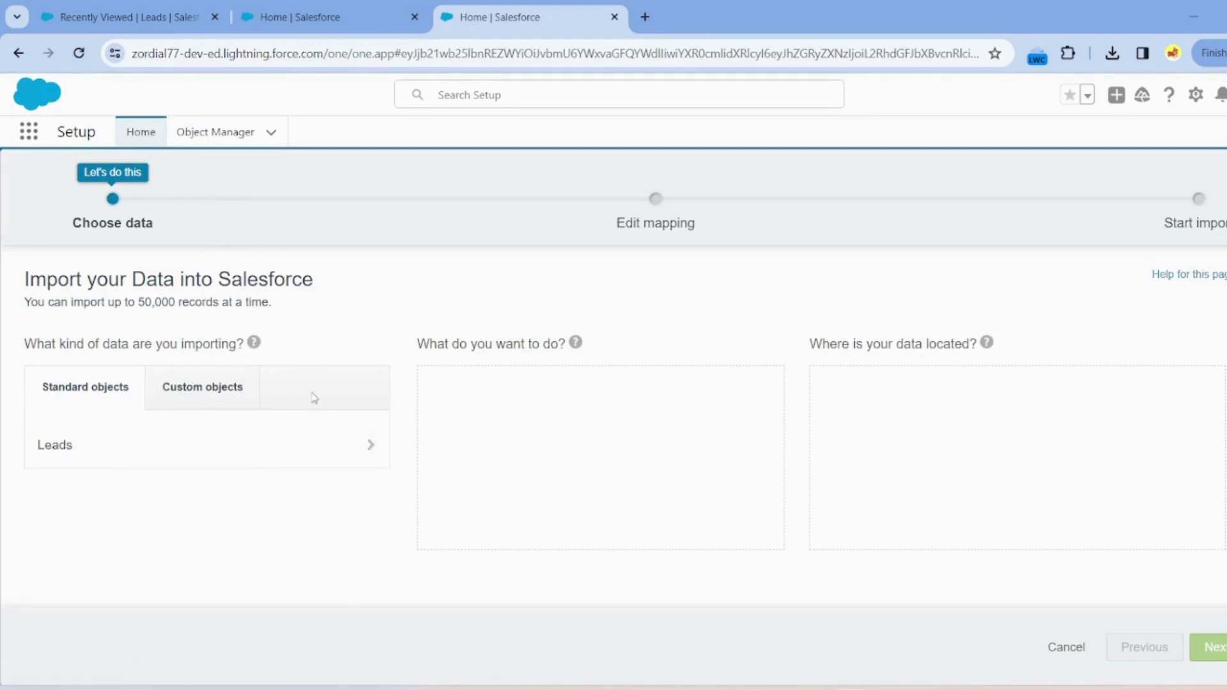
{"action": "left_click", "coordinate": [326, 460]}
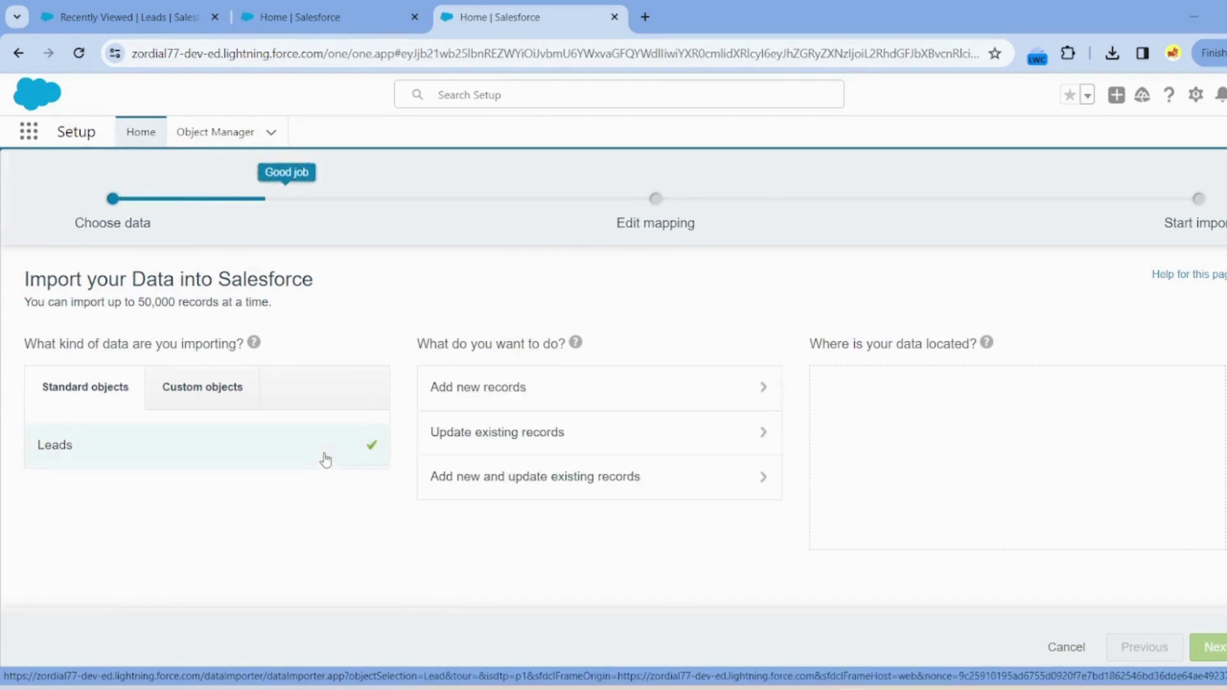
{"action": "left_click", "coordinate": [567, 402]}
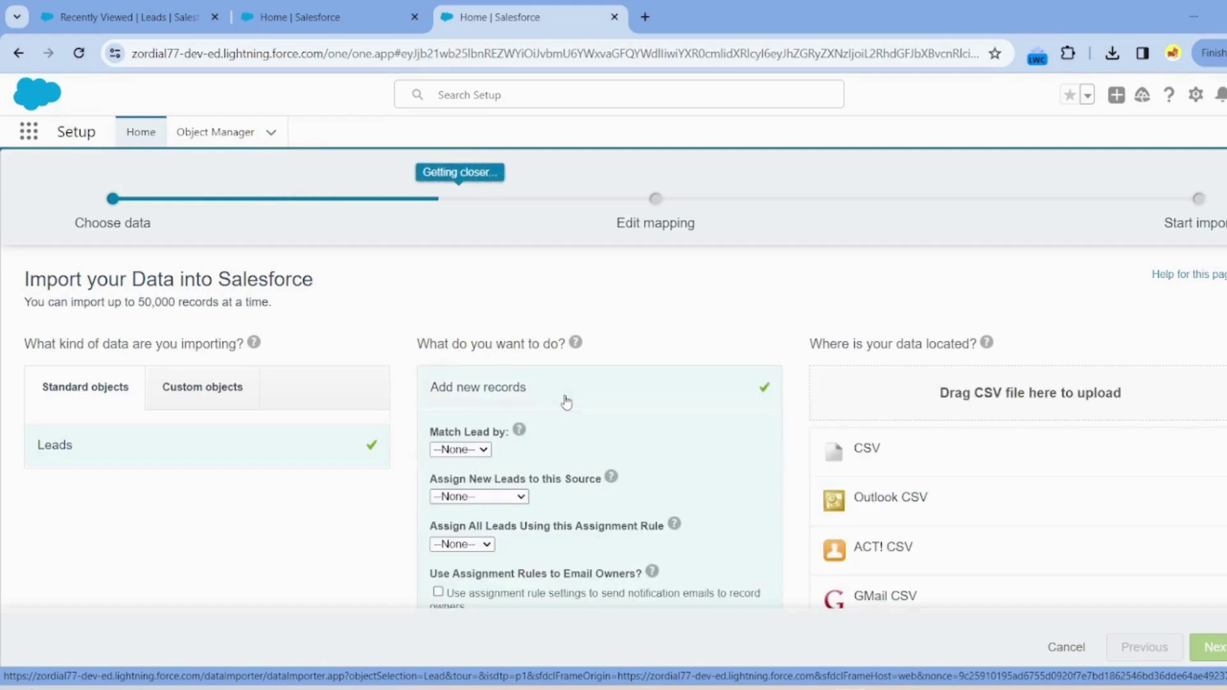
Match existing leads by Email and set new leads' source to Phone Inquiry.
{"action": "left_click", "coordinate": [482, 449]}
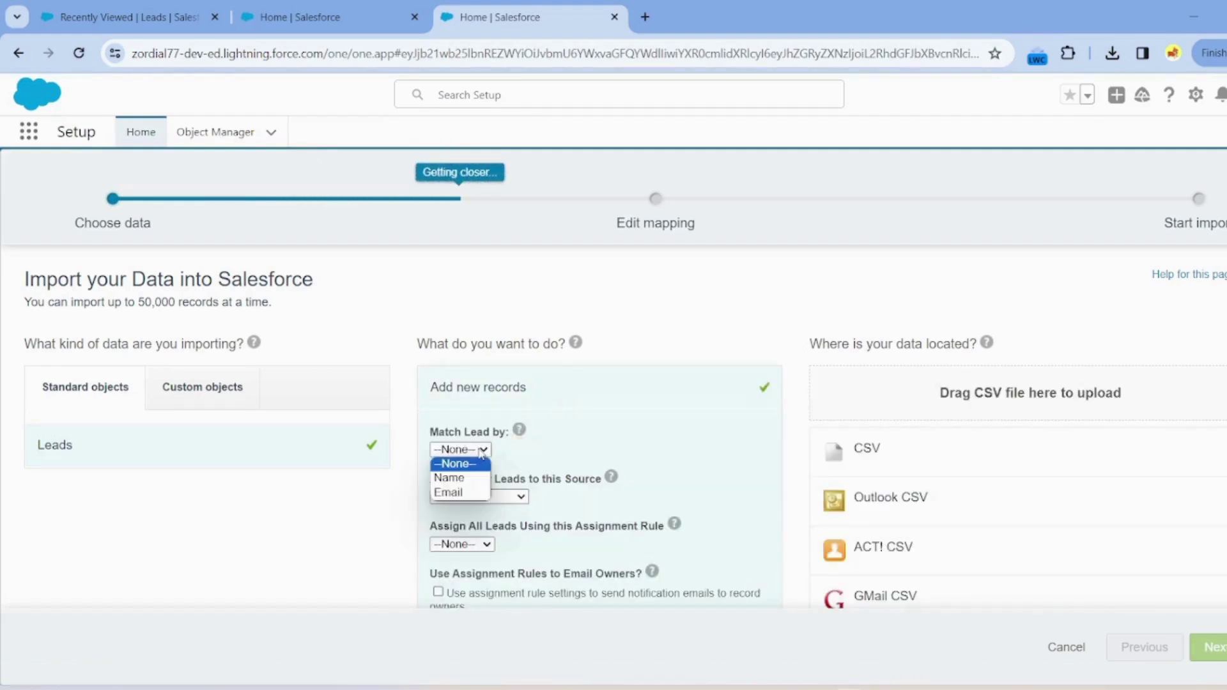
{"action": "left_click", "coordinate": [473, 494]}
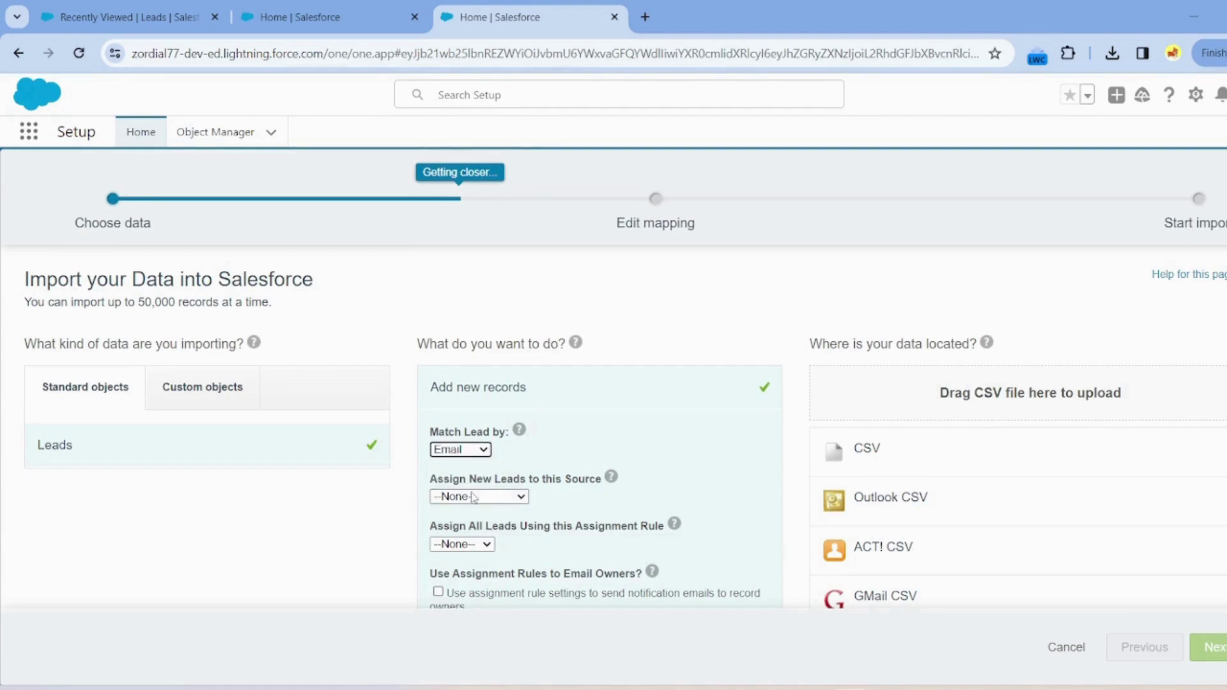
{"action": "scroll", "coordinate": [519, 470], "scroll_direction": "down", "scroll_amount": 1}
{"action": "left_click", "coordinate": [477, 473]}
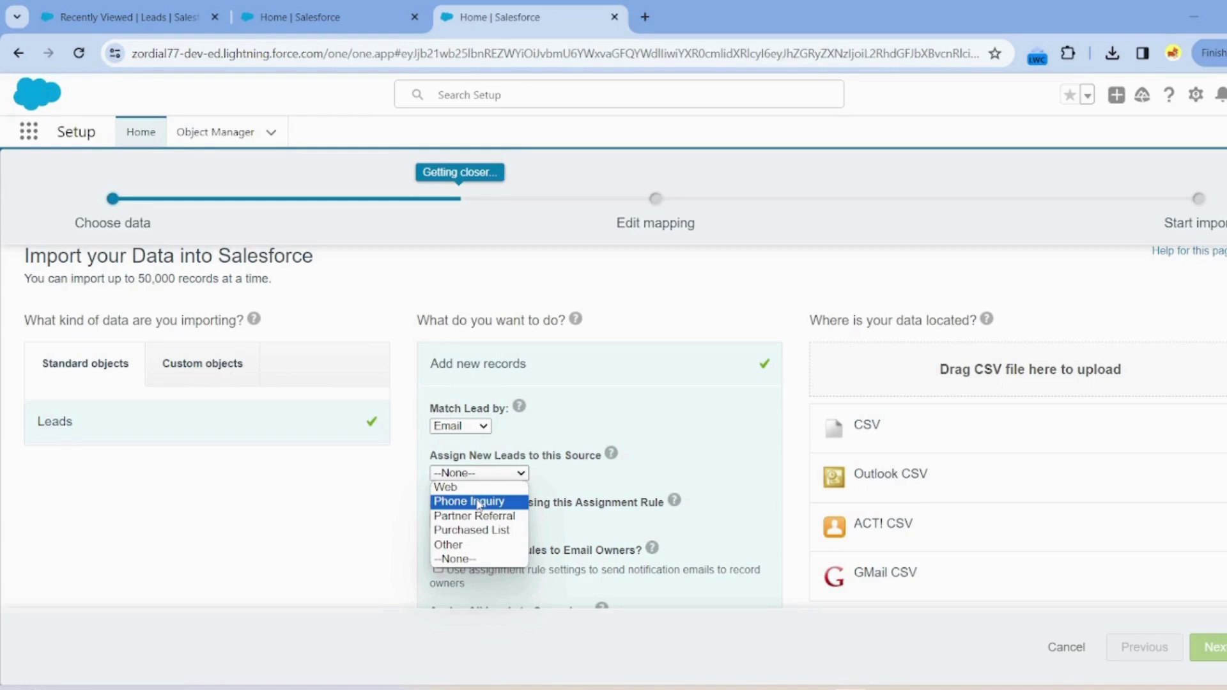
{"action": "left_click", "coordinate": [479, 502]}
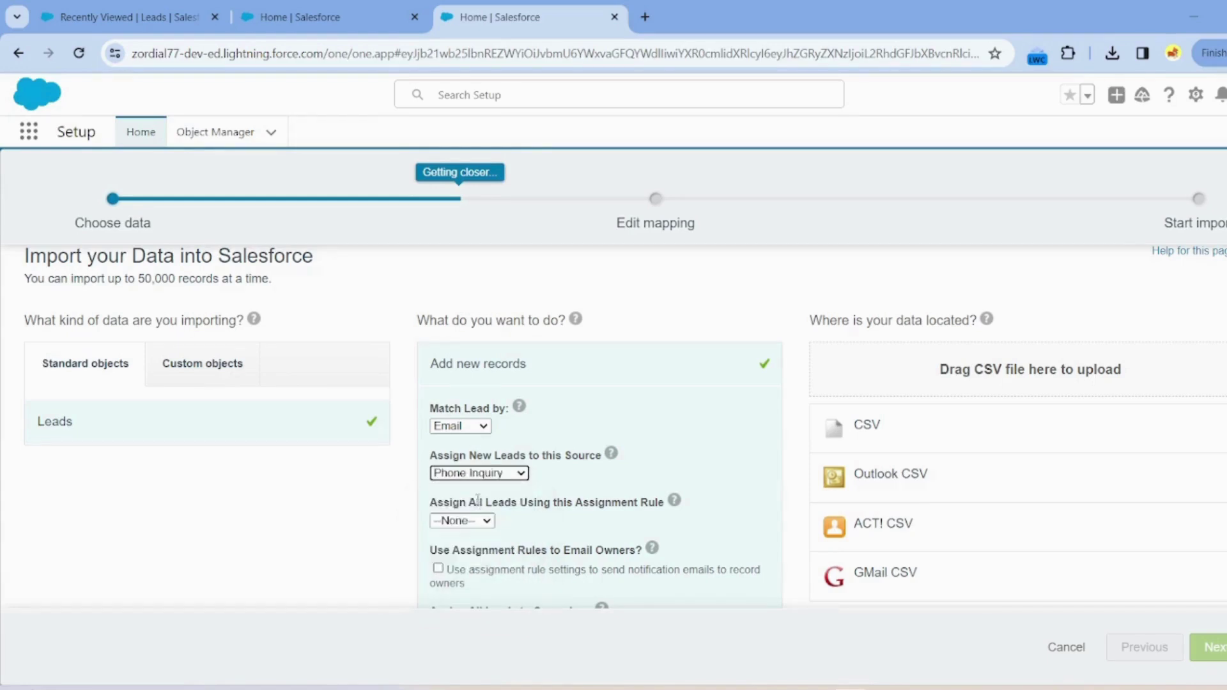
{"action": "scroll", "coordinate": [487, 547], "scroll_direction": "down", "scroll_amount": 2}
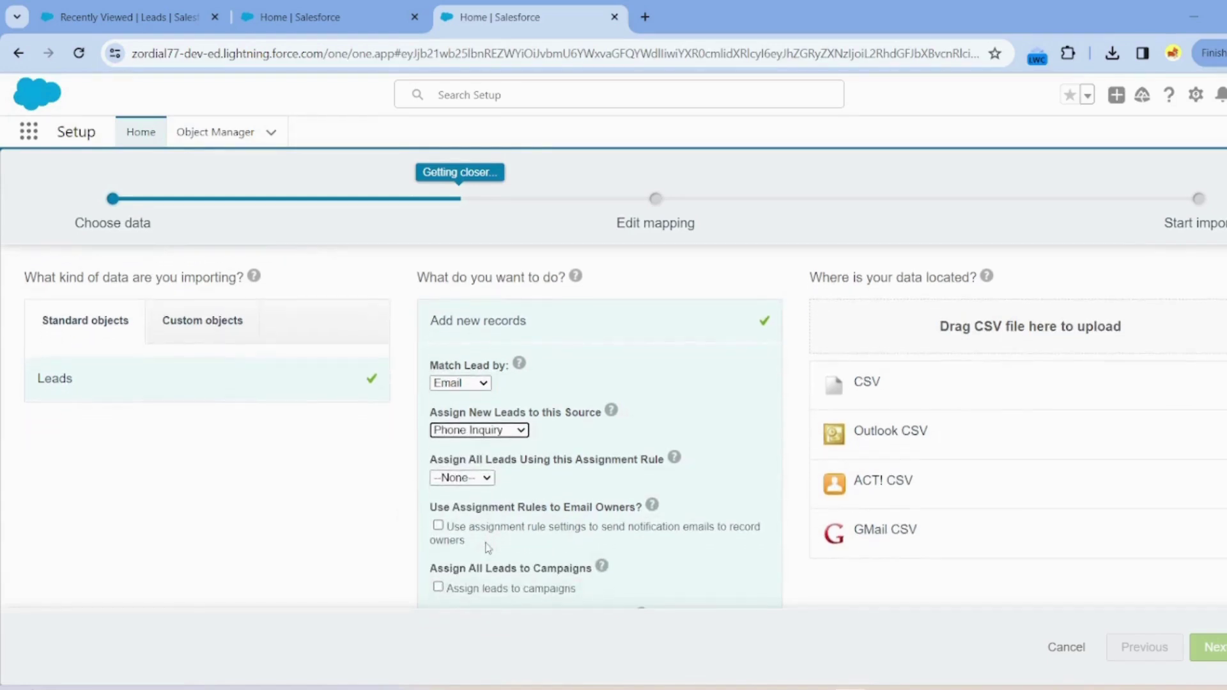
Assign new leads with the Standard rule and enable notification emails to owners.
{"action": "left_click", "coordinate": [479, 481]}
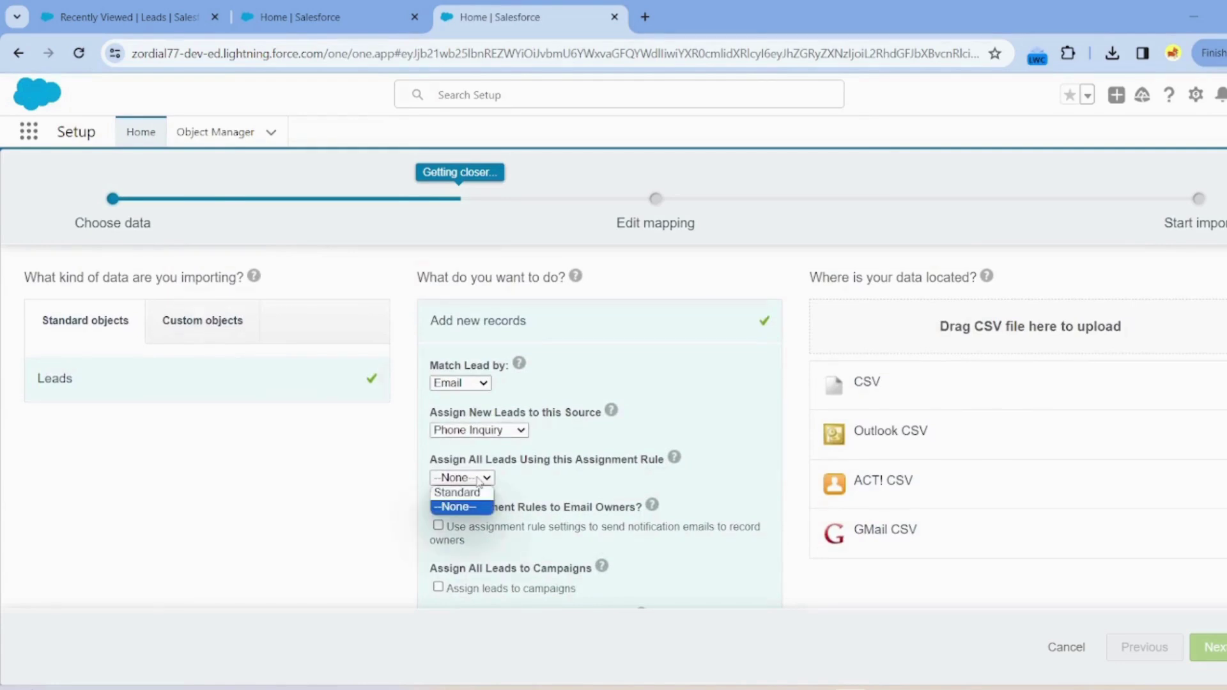
{"action": "left_click", "coordinate": [477, 493]}
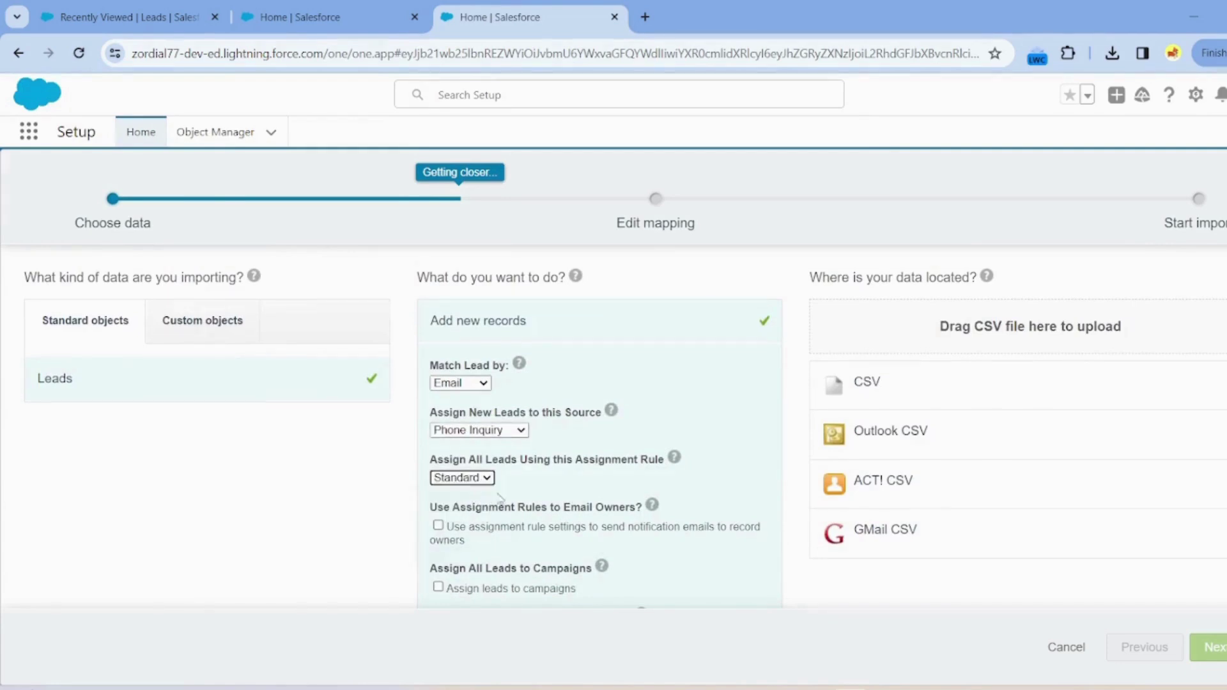
{"action": "scroll", "coordinate": [515, 523], "scroll_direction": "down", "scroll_amount": 1}
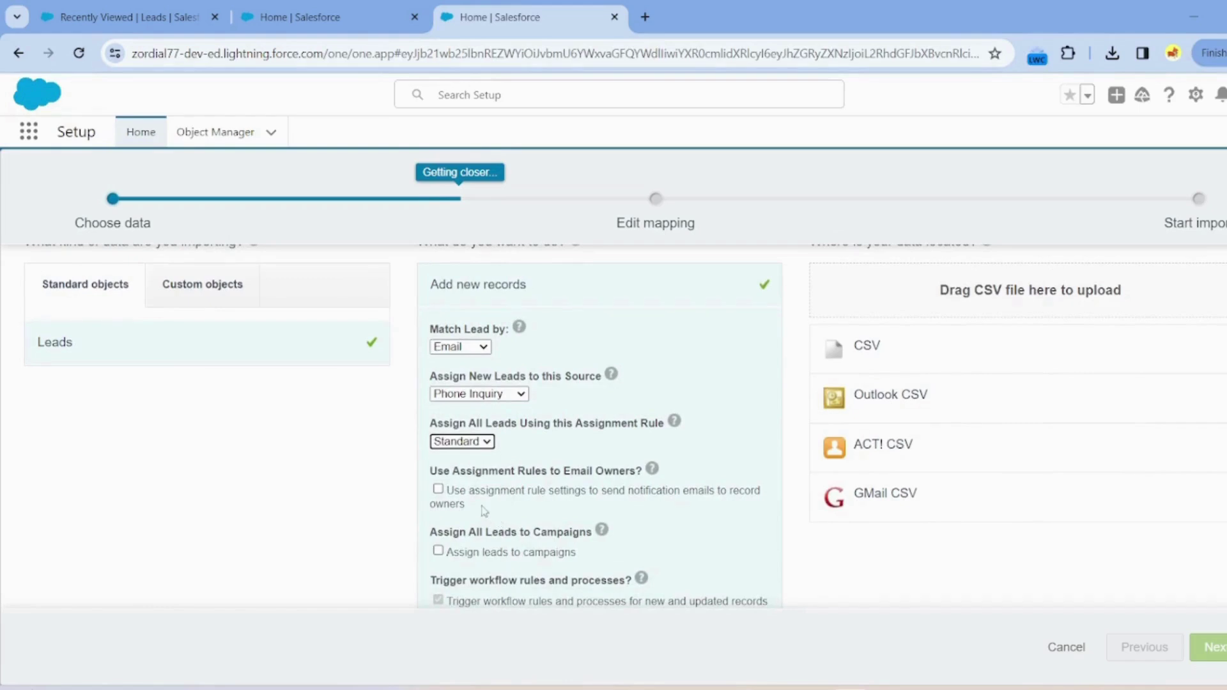
{"action": "left_click", "coordinate": [439, 490]}
{"action": "scroll", "coordinate": [694, 520], "scroll_direction": "down", "scroll_amount": 2}
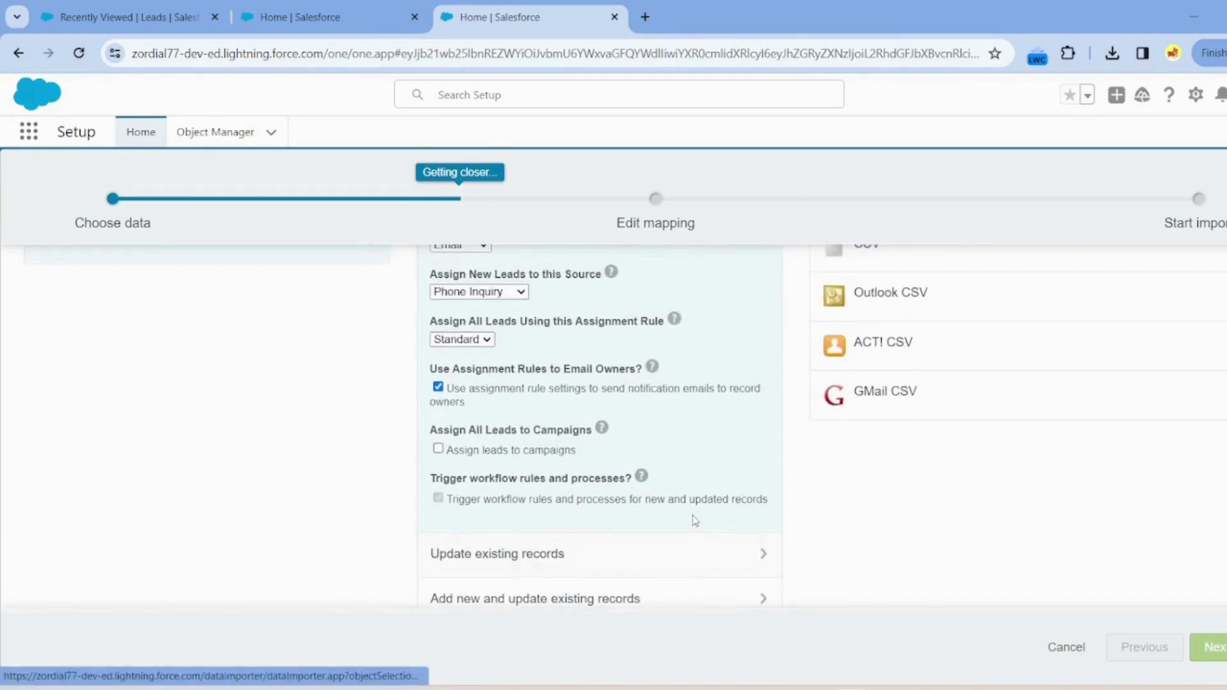
{"action": "scroll", "coordinate": [695, 530], "scroll_direction": "up", "scroll_amount": 4}
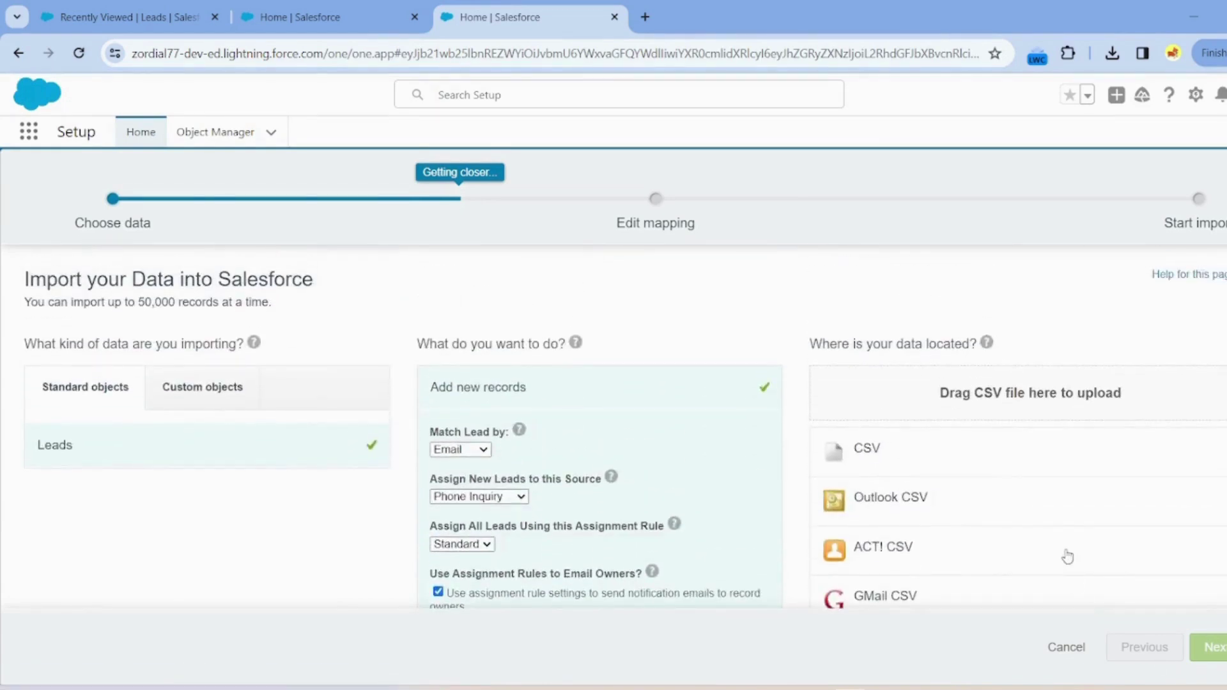
Choose CSV as the data source, attach Lead data.csv from Downloads, and continue to mapping.
{"action": "left_click", "coordinate": [897, 453]}
{"action": "left_click", "coordinate": [907, 501]}
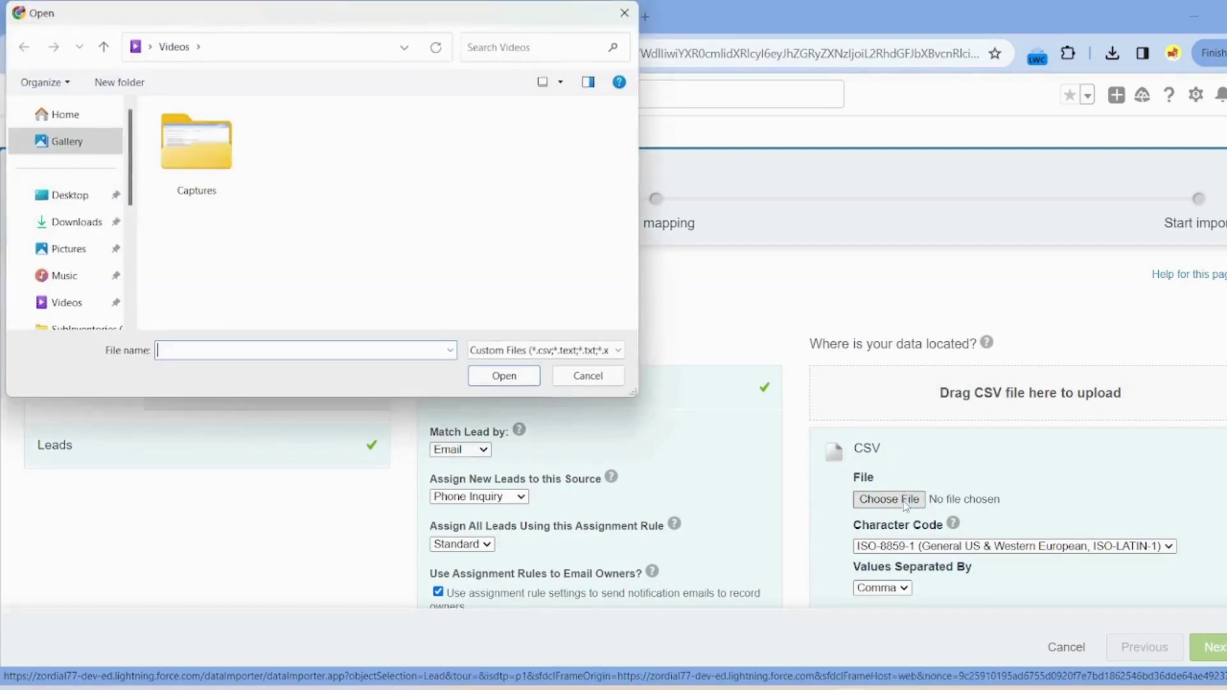
{"action": "left_click", "coordinate": [72, 231]}
{"action": "left_click", "coordinate": [197, 176]}
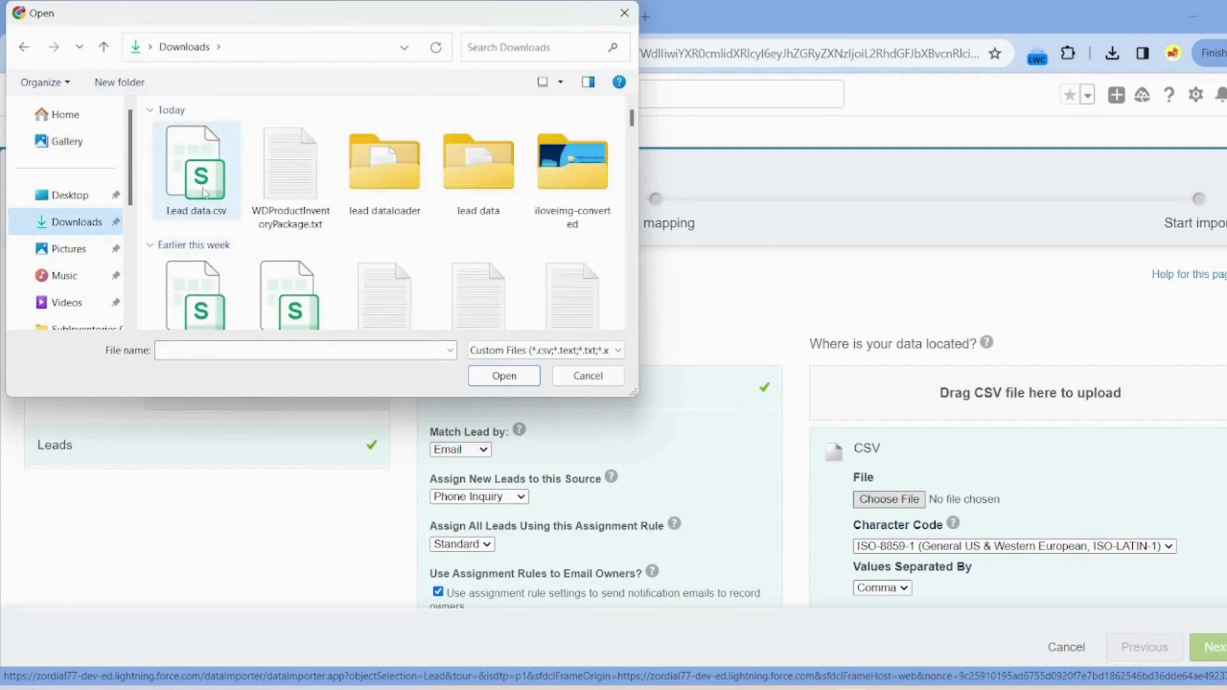
{"action": "double_click", "coordinate": [202, 190]}
{"action": "scroll", "coordinate": [1104, 499], "scroll_direction": "down", "scroll_amount": 2}
{"action": "scroll", "coordinate": [1104, 498], "scroll_direction": "up", "scroll_amount": 2}
{"action": "left_click", "coordinate": [1214, 647]}
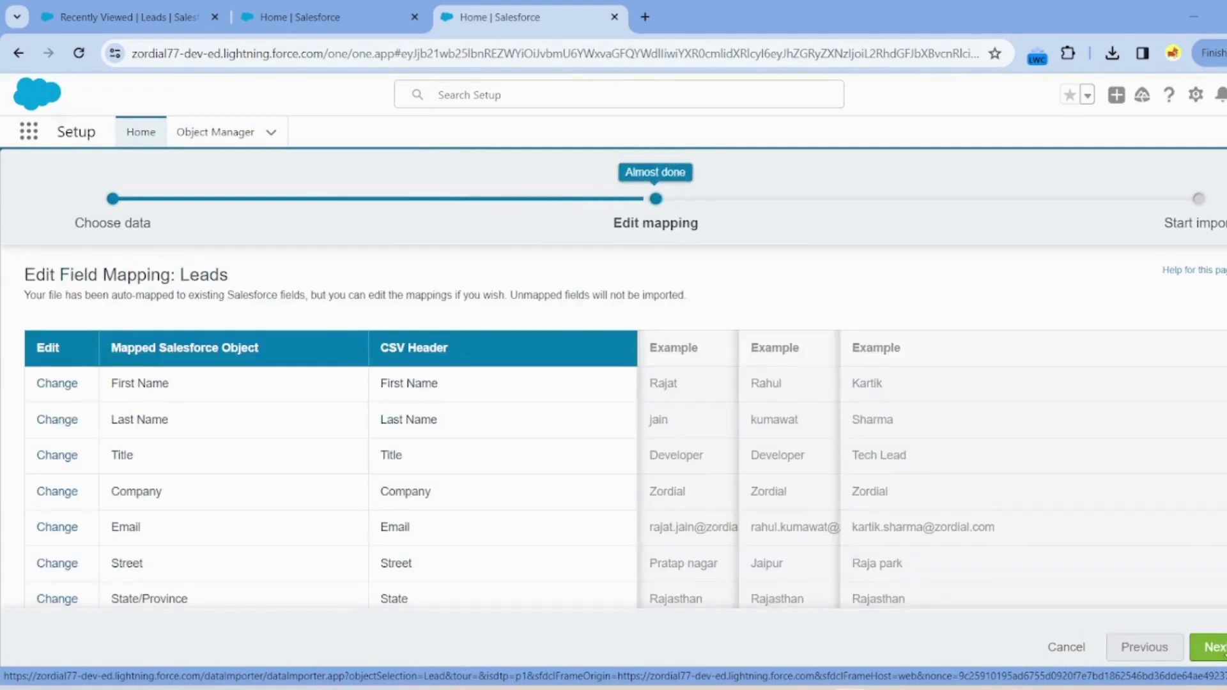
Map the unmapped Zip column to the lead's Zip/Postal Code field.
{"action": "scroll", "coordinate": [327, 425], "scroll_direction": "down", "scroll_amount": 3}
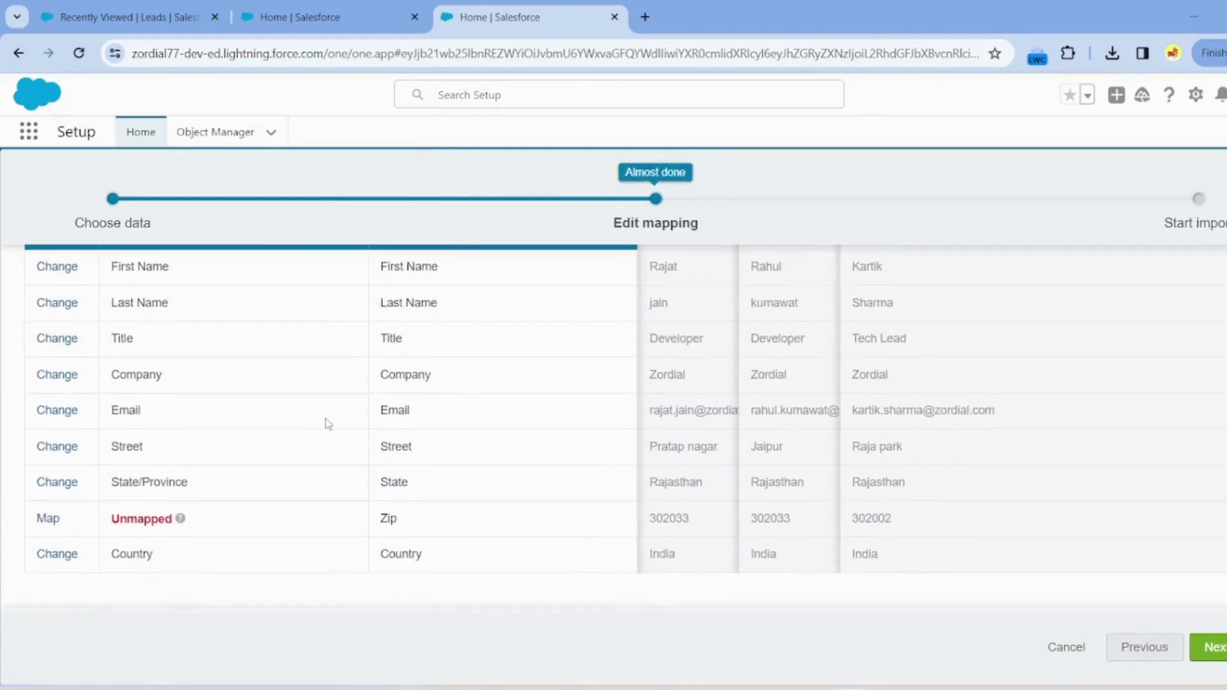
{"action": "scroll", "coordinate": [327, 422], "scroll_direction": "up", "scroll_amount": 2}
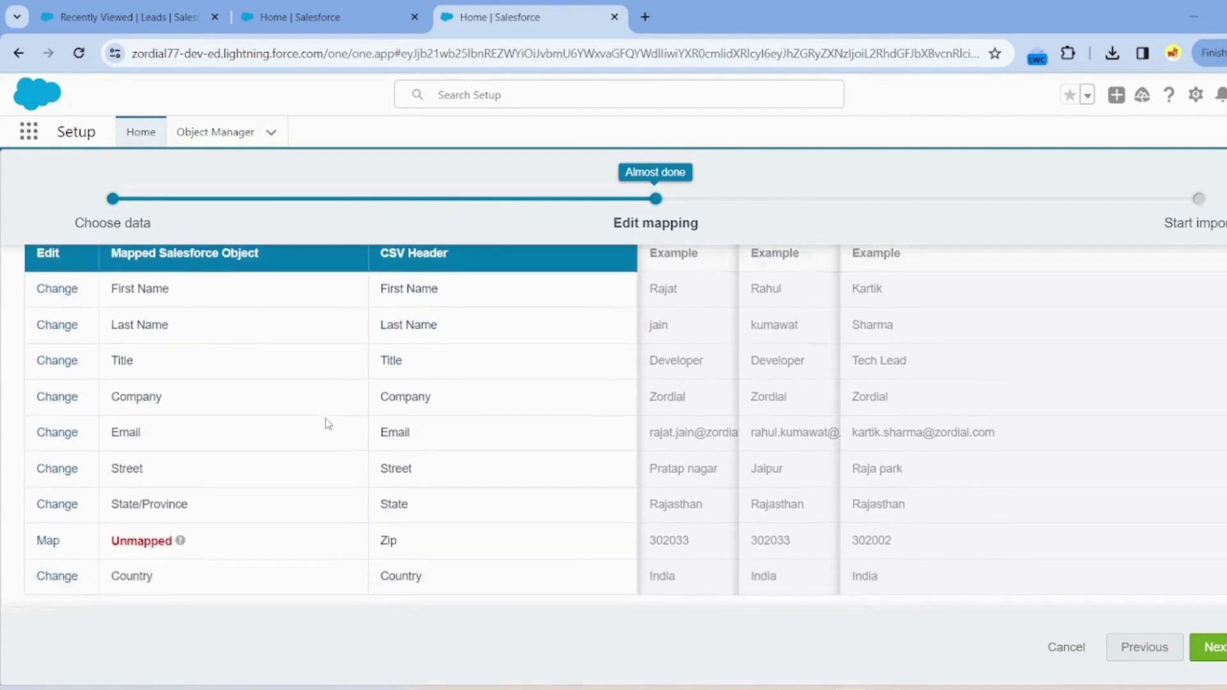
{"action": "scroll", "coordinate": [327, 424], "scroll_direction": "down", "scroll_amount": 1}
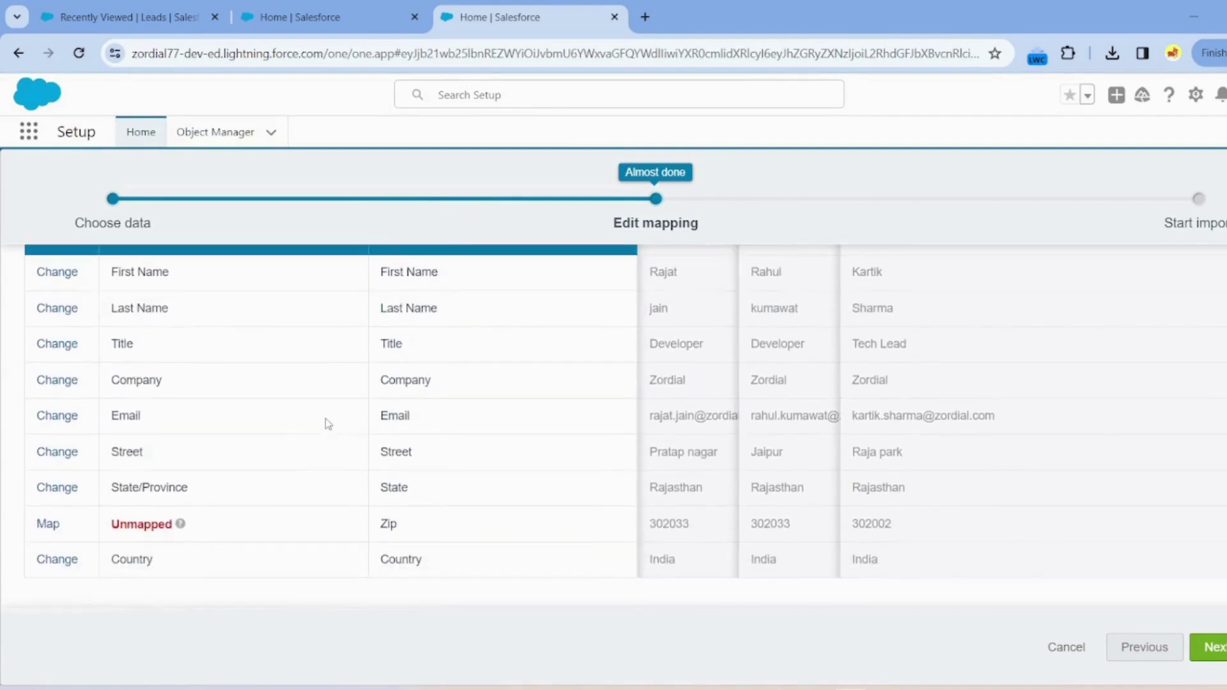
{"action": "left_click", "coordinate": [48, 525]}
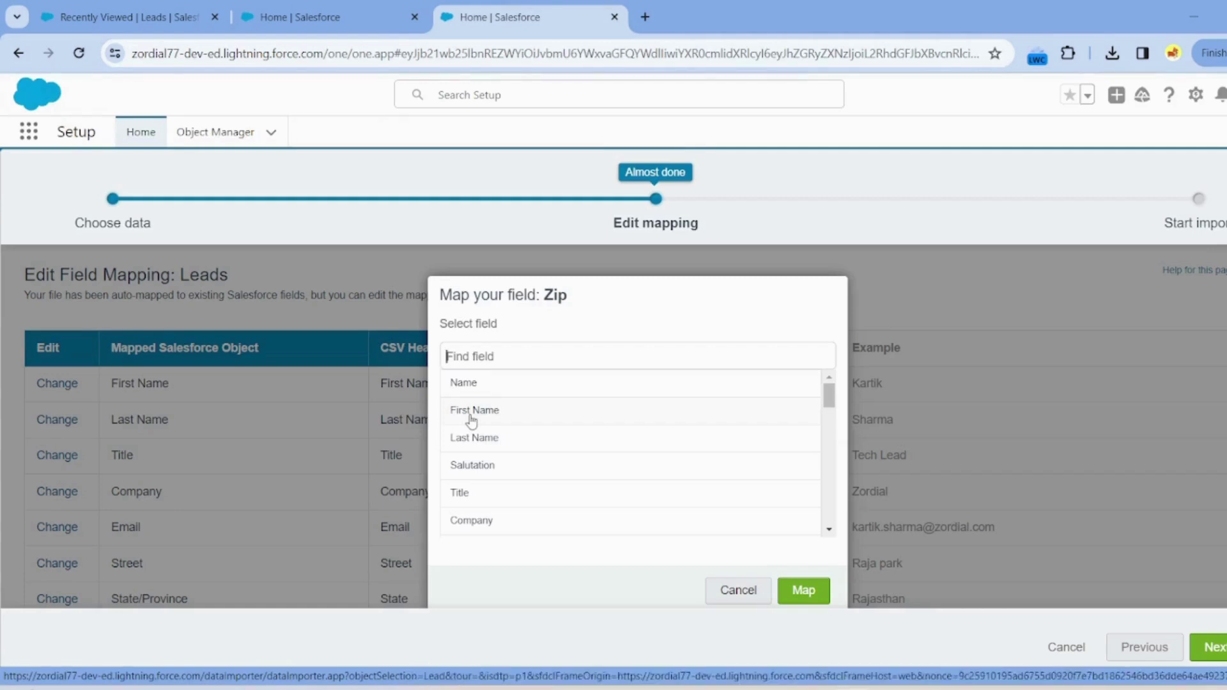
{"action": "type", "text": "zip"}
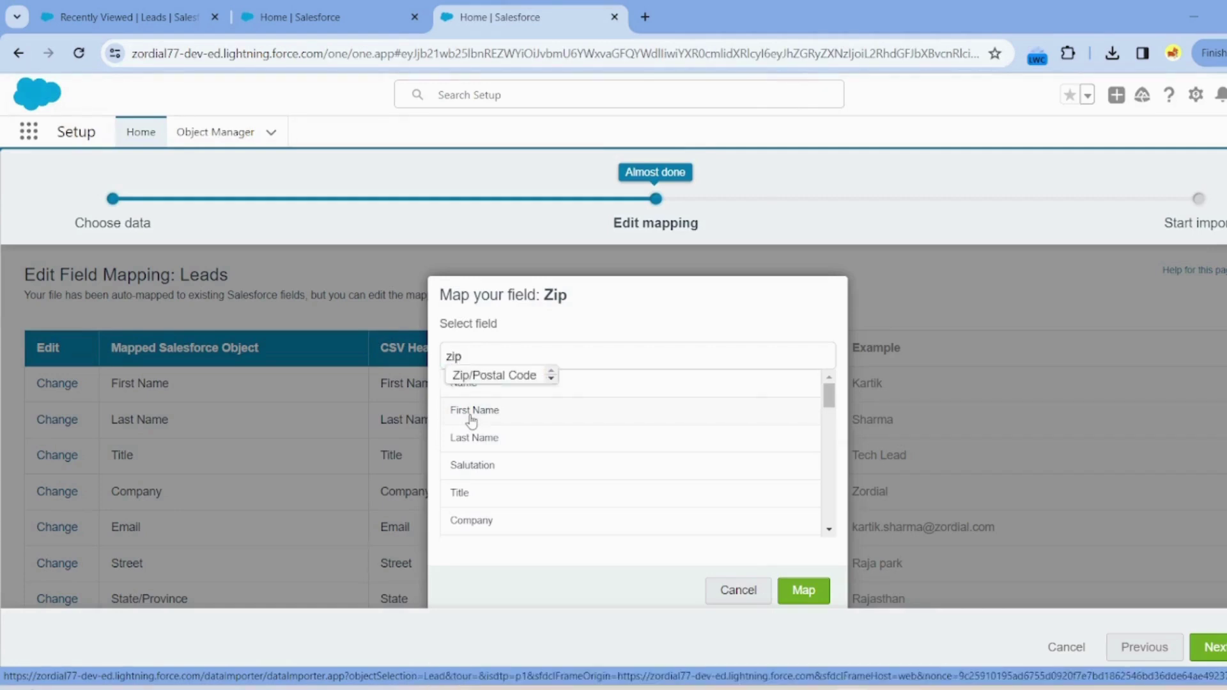
{"action": "left_click", "coordinate": [518, 383]}
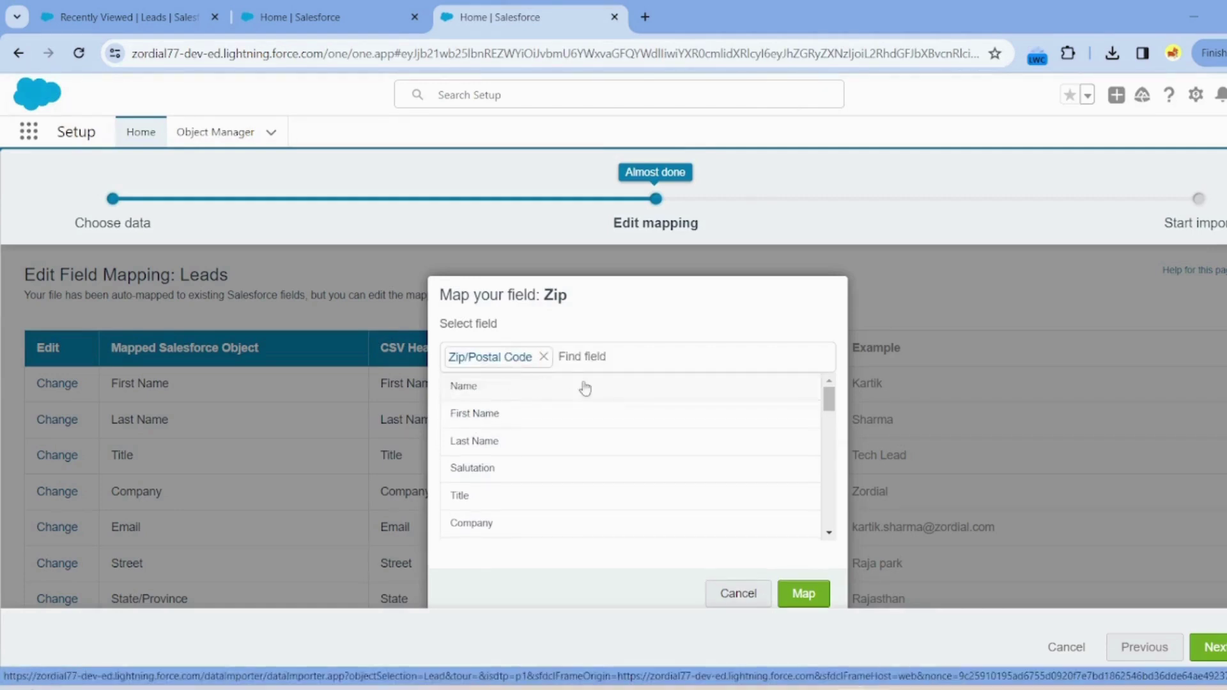
{"action": "left_click", "coordinate": [803, 594]}
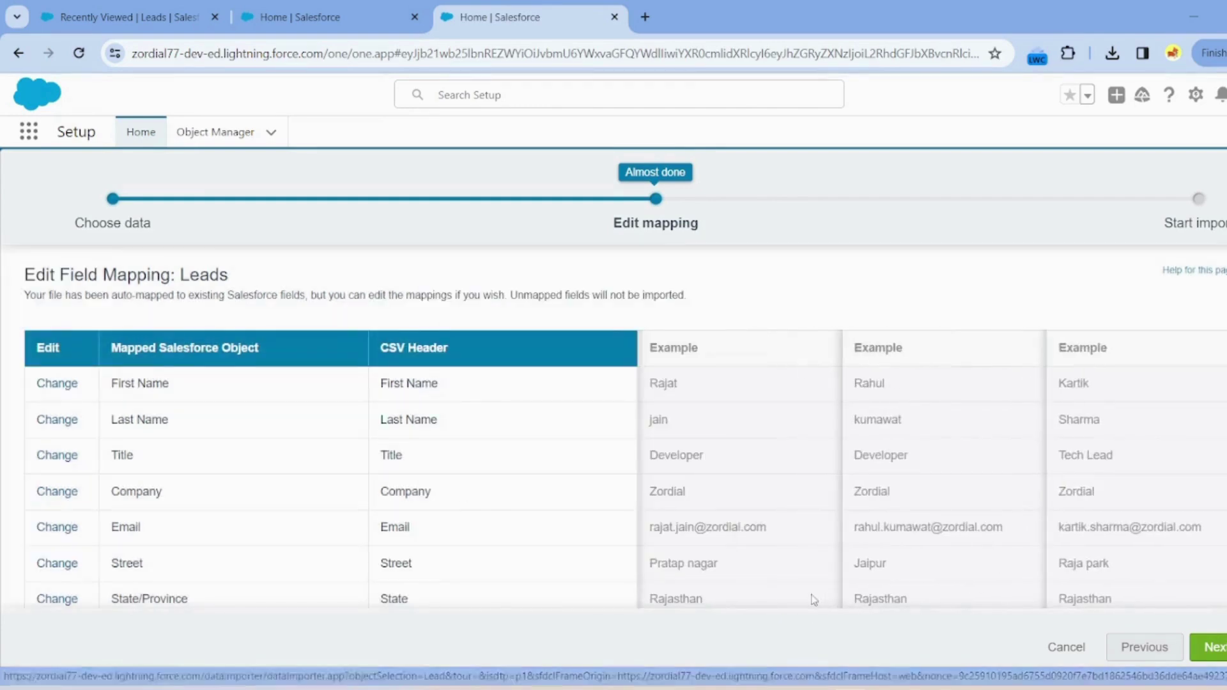
{"action": "scroll", "coordinate": [578, 416], "scroll_direction": "down", "scroll_amount": 3}
{"action": "scroll", "coordinate": [582, 416], "scroll_direction": "up", "scroll_amount": 2}
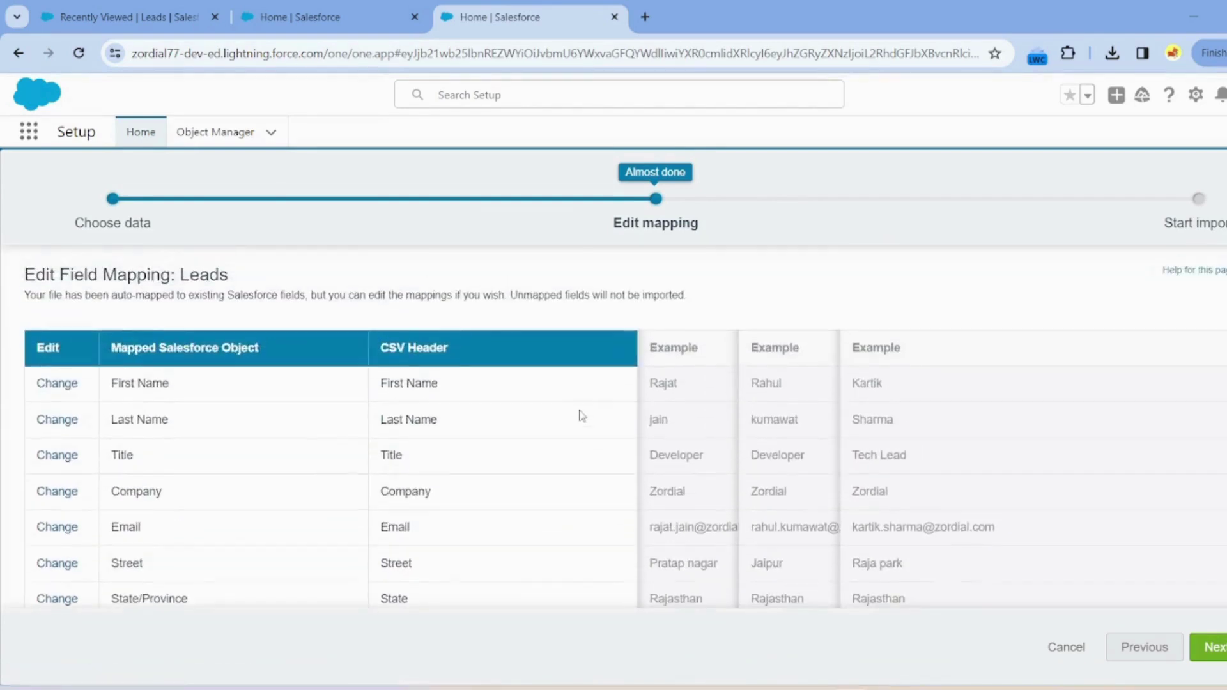
{"action": "scroll", "coordinate": [578, 415], "scroll_direction": "down", "scroll_amount": 2}
{"action": "scroll", "coordinate": [578, 414], "scroll_direction": "up", "scroll_amount": 2}
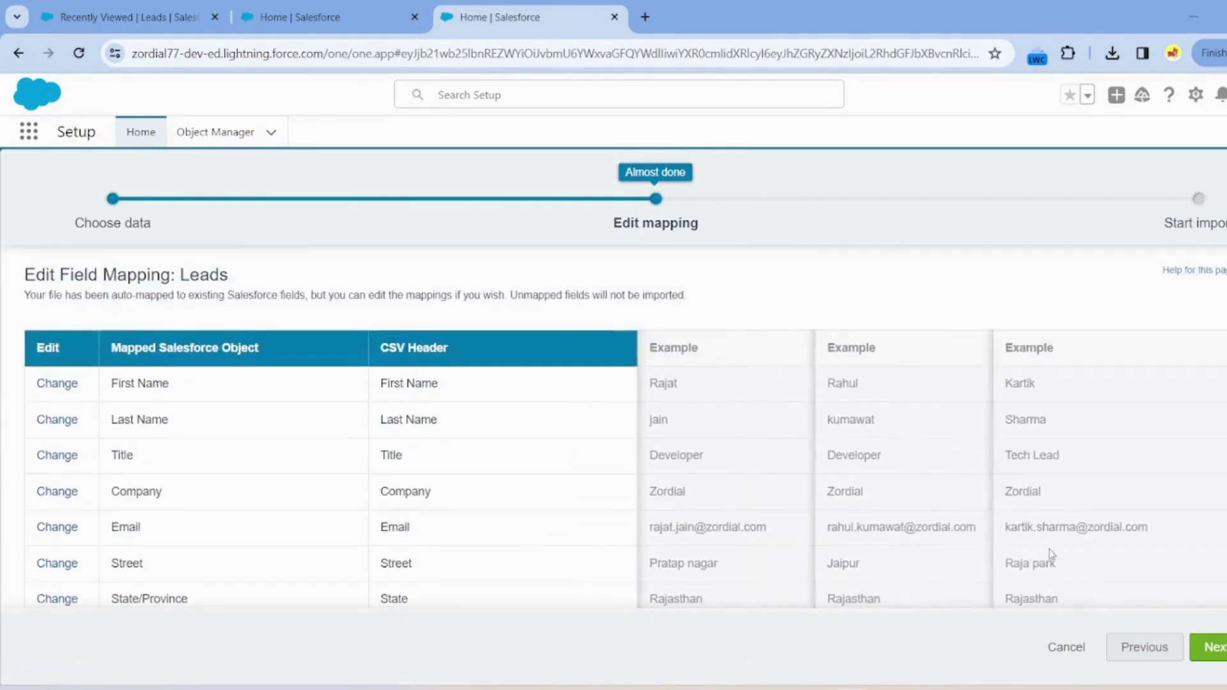
Review the 9 mapped fields, start the lead import, and view its bulk job page.
{"action": "left_click", "coordinate": [1218, 647]}
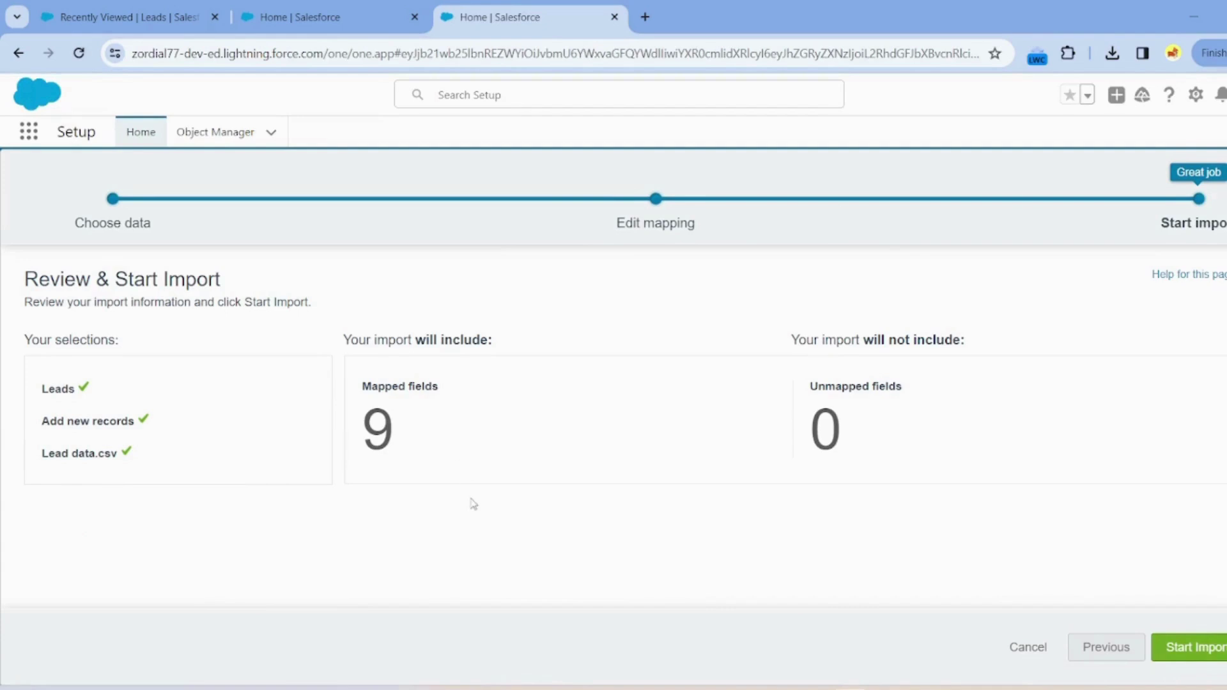
{"action": "scroll", "coordinate": [473, 504], "scroll_direction": "down", "scroll_amount": 1}
{"action": "scroll", "coordinate": [844, 543], "scroll_direction": "up", "scroll_amount": 1}
{"action": "left_click", "coordinate": [1172, 649]}
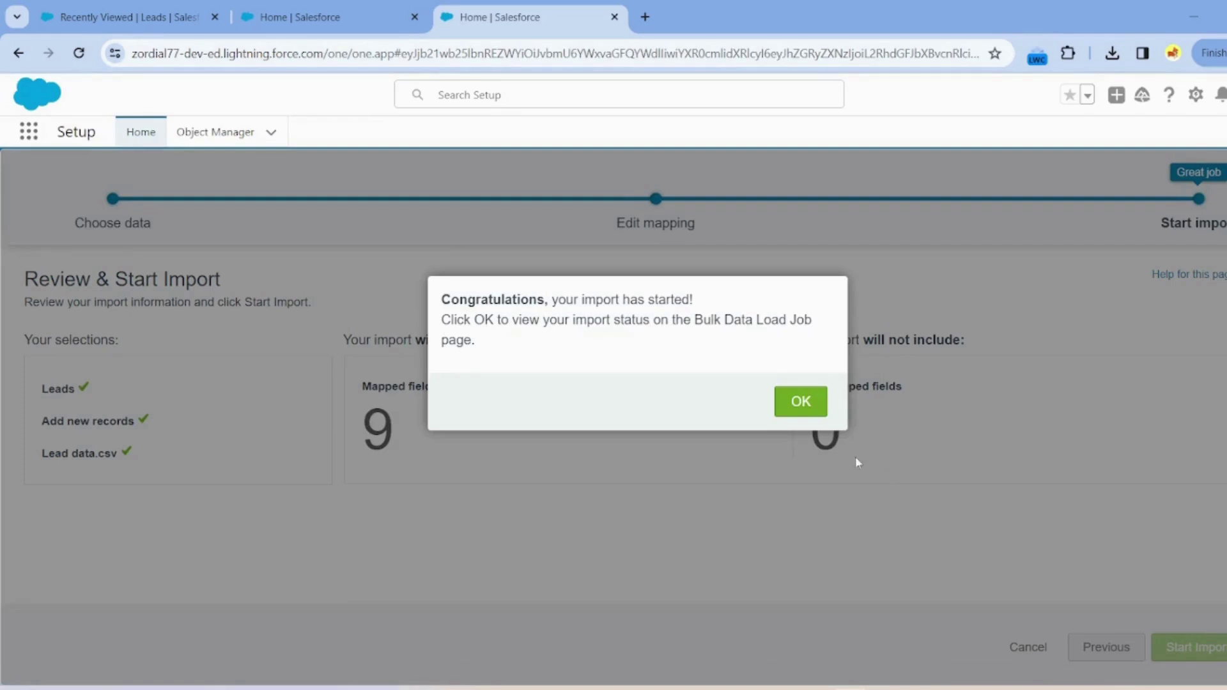
{"action": "left_click", "coordinate": [807, 402]}
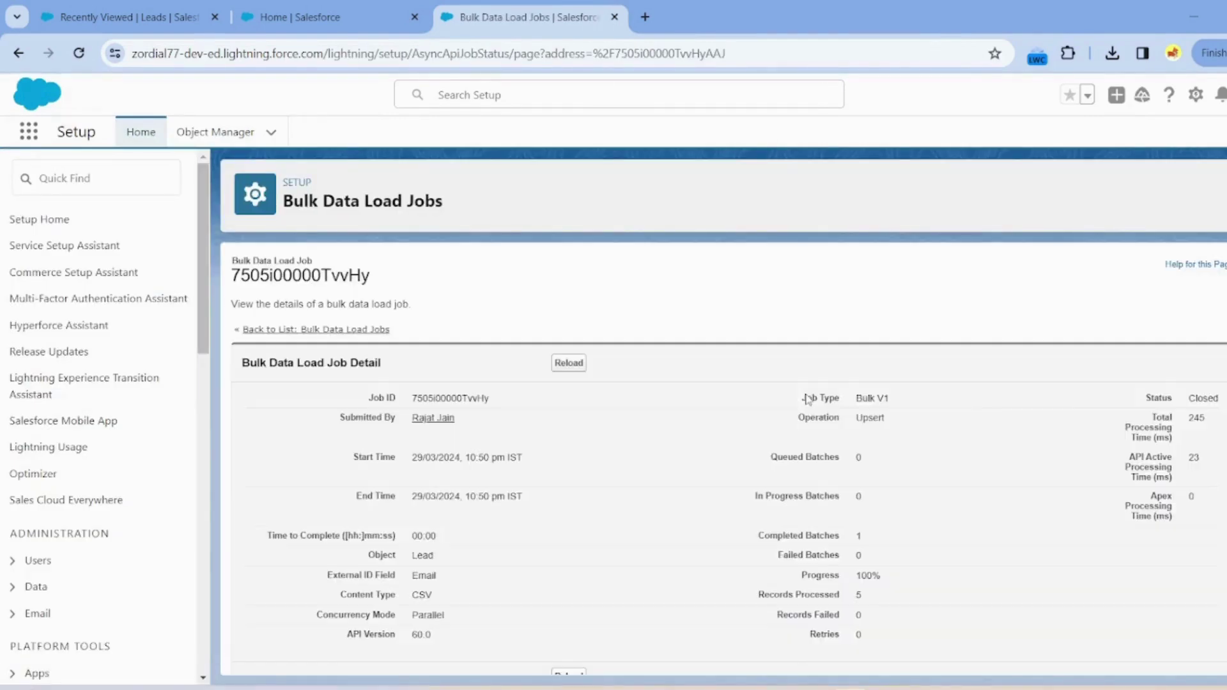
{"action": "scroll", "coordinate": [811, 500], "scroll_direction": "down", "scroll_amount": 2}
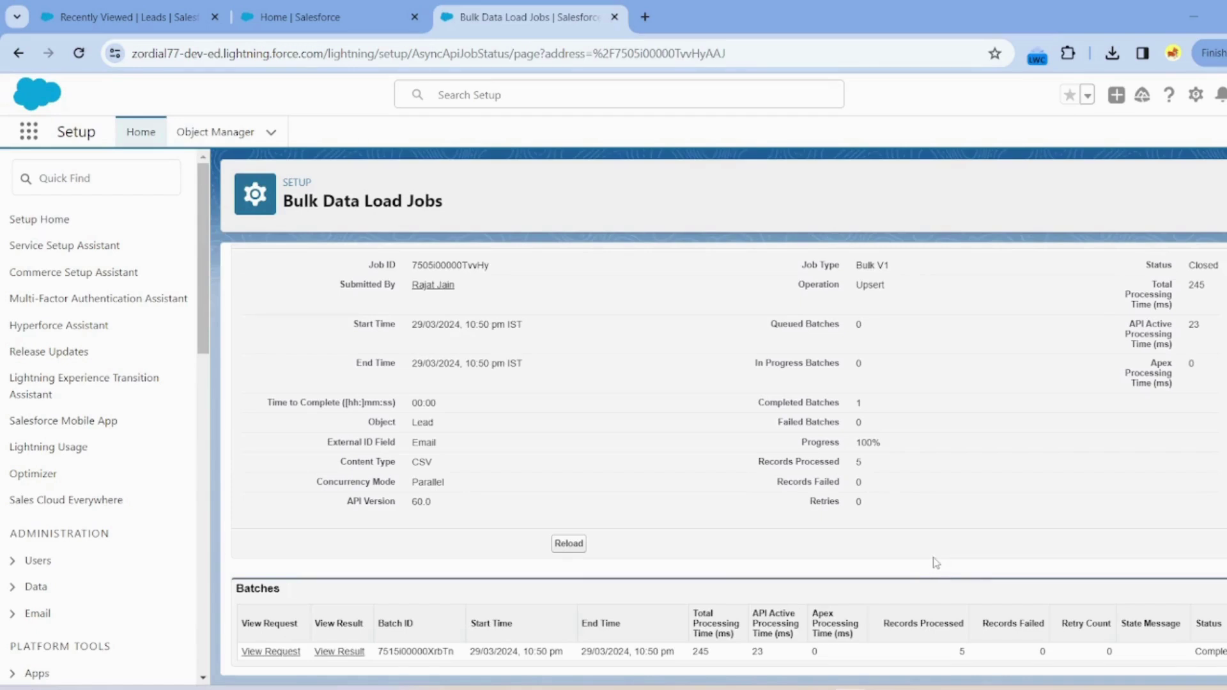
{"action": "scroll", "coordinate": [937, 563], "scroll_direction": "up", "scroll_amount": 3}
{"action": "scroll", "coordinate": [937, 563], "scroll_direction": "down", "scroll_amount": 3}
{"action": "scroll", "coordinate": [937, 562], "scroll_direction": "up", "scroll_amount": 3}
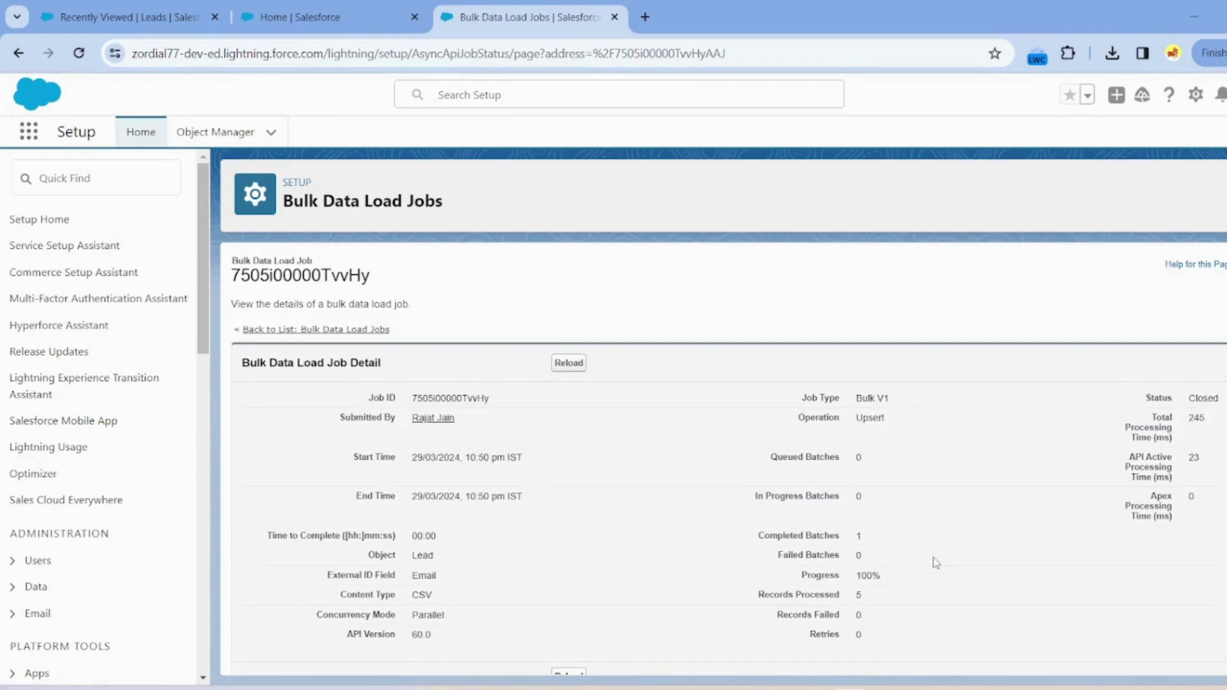
{"action": "scroll", "coordinate": [936, 562], "scroll_direction": "down", "scroll_amount": 3}
{"action": "scroll", "coordinate": [936, 562], "scroll_direction": "up", "scroll_amount": 3}
{"action": "scroll", "coordinate": [936, 563], "scroll_direction": "down", "scroll_amount": 3}
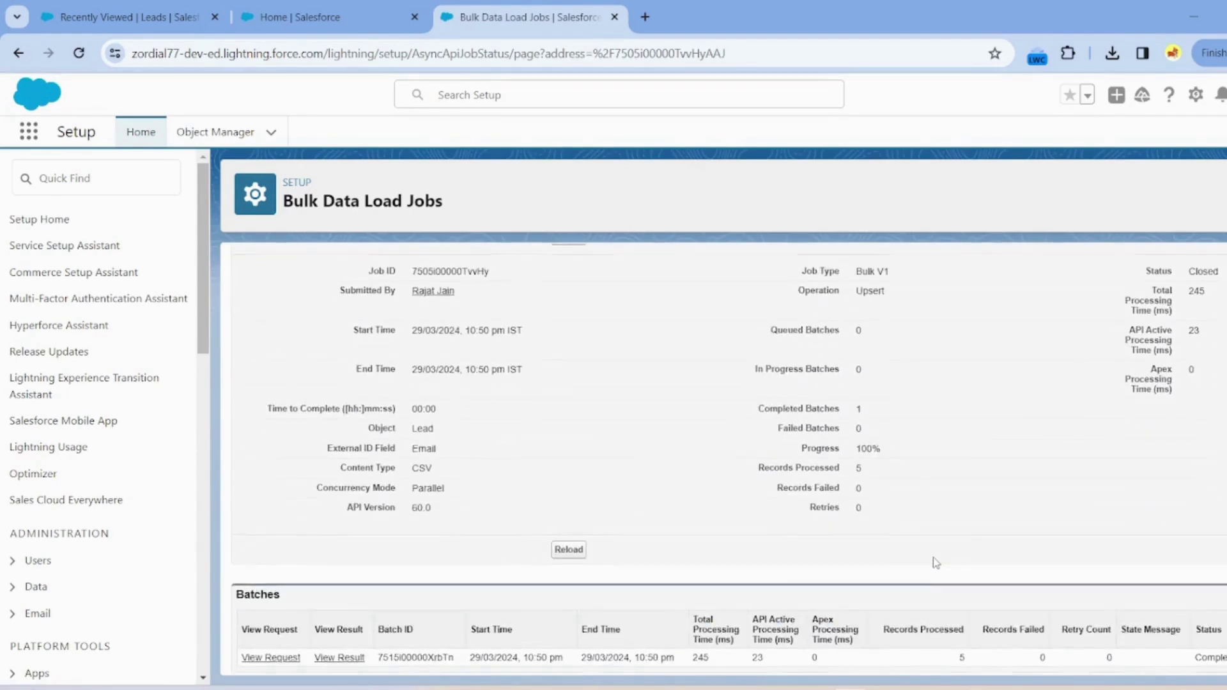
{"action": "scroll", "coordinate": [936, 562], "scroll_direction": "up", "scroll_amount": 3}
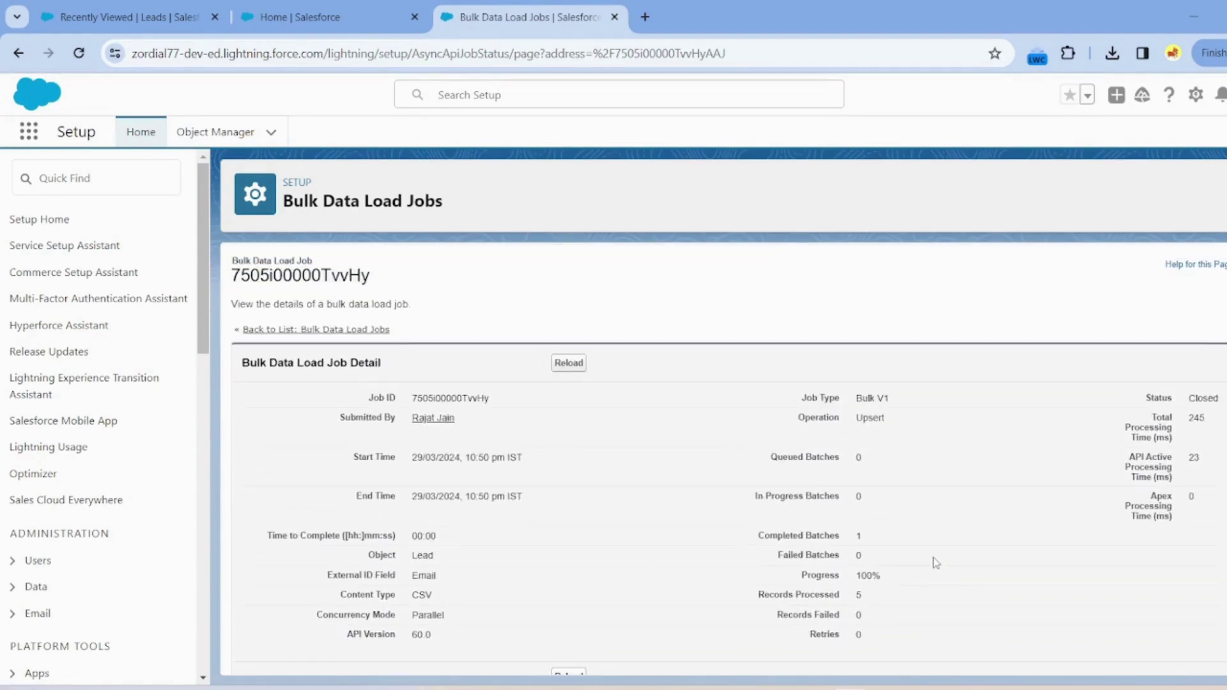